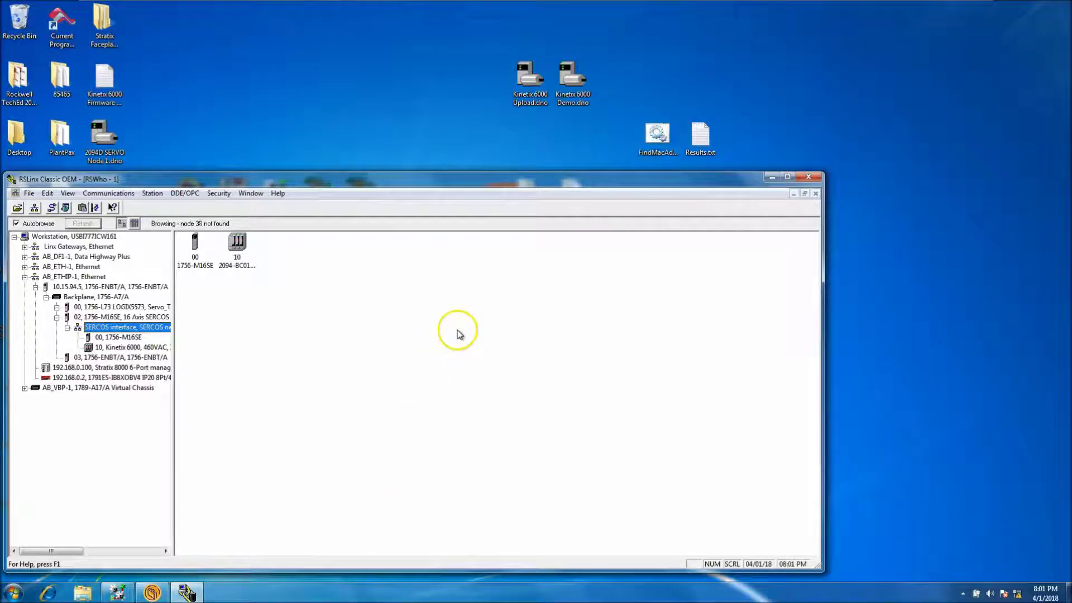
Bring up the context menu for the '10, Kinetix 6000' drive in the RSWho tree
{"action": "left_click_drag", "start_coordinate": [492, 181], "coordinate": [508, 180]}
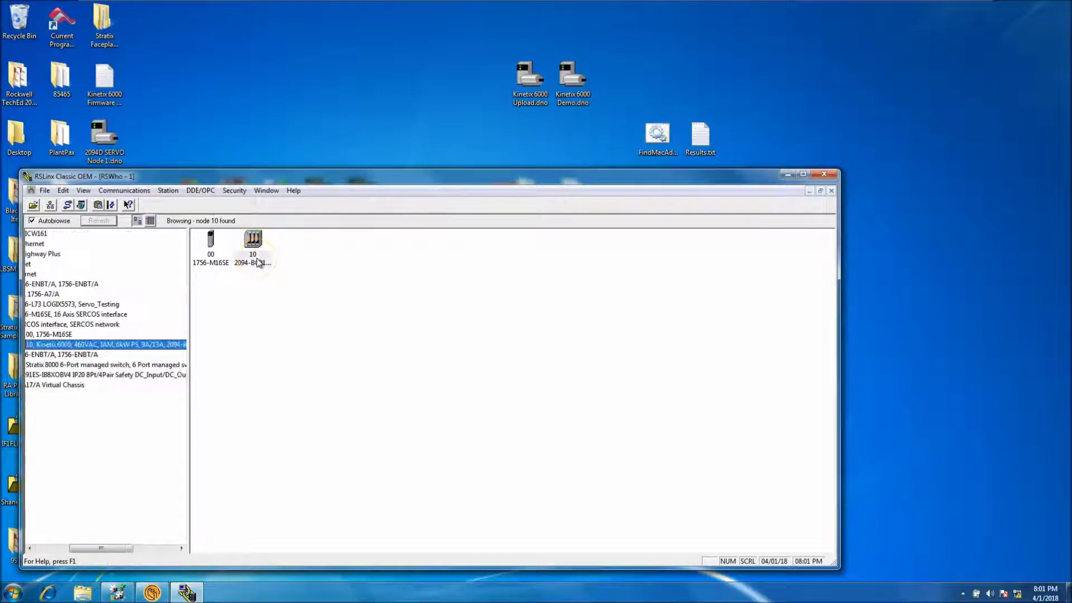
{"action": "right_click", "coordinate": [253, 256]}
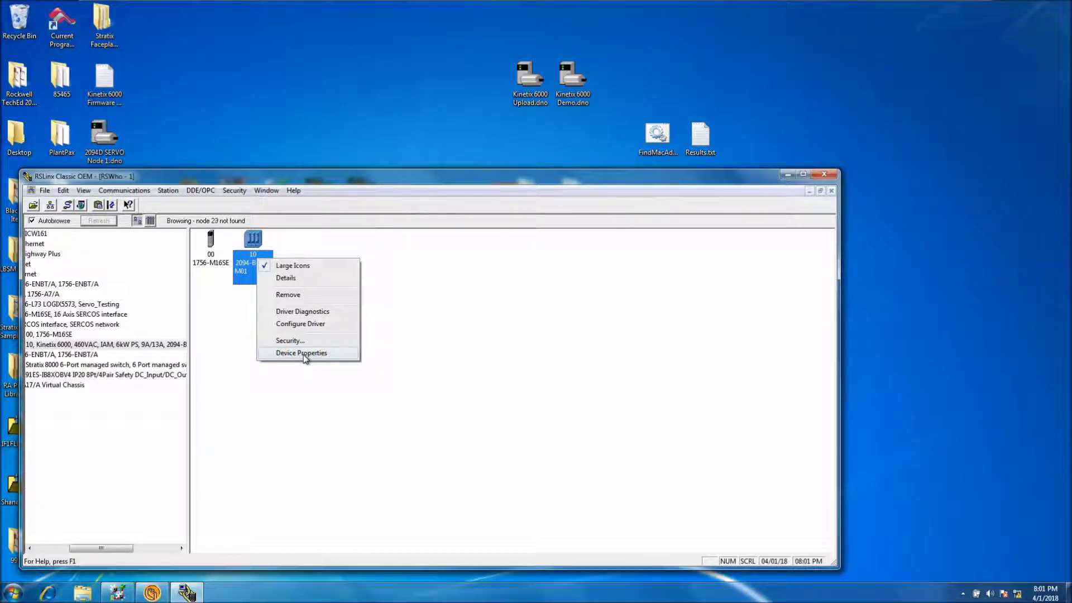
{"action": "left_click", "coordinate": [227, 342]}
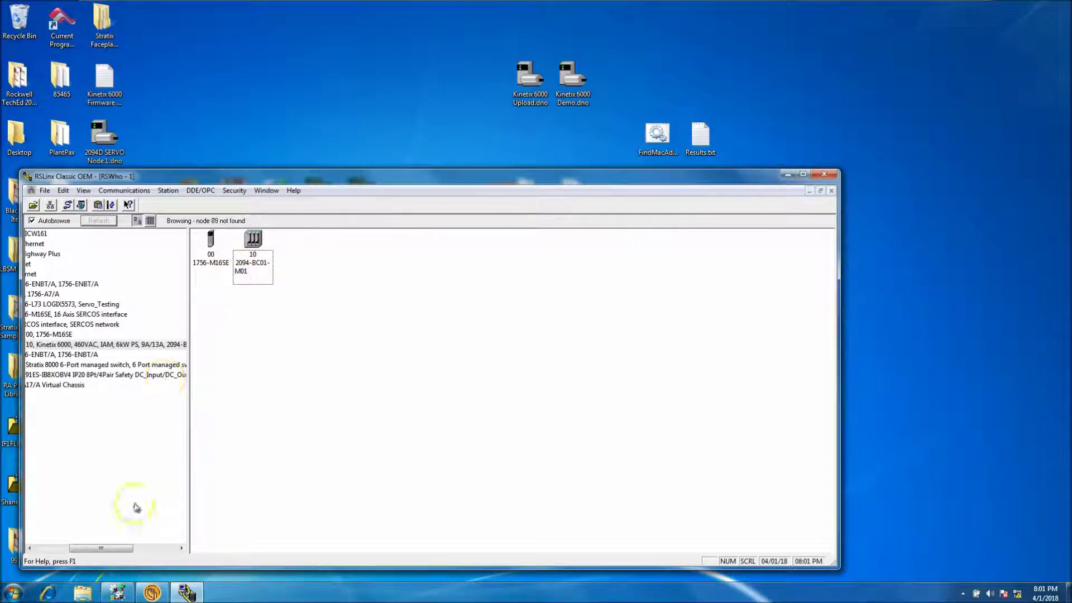
{"action": "left_click_drag", "start_coordinate": [105, 549], "coordinate": [50, 548]}
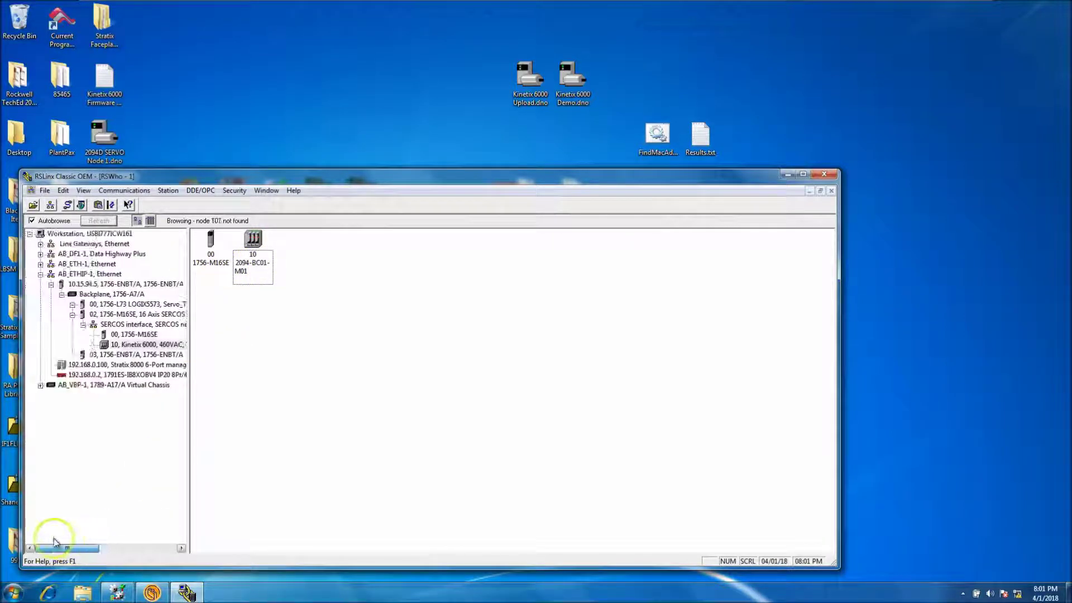
{"action": "right_click", "coordinate": [161, 345]}
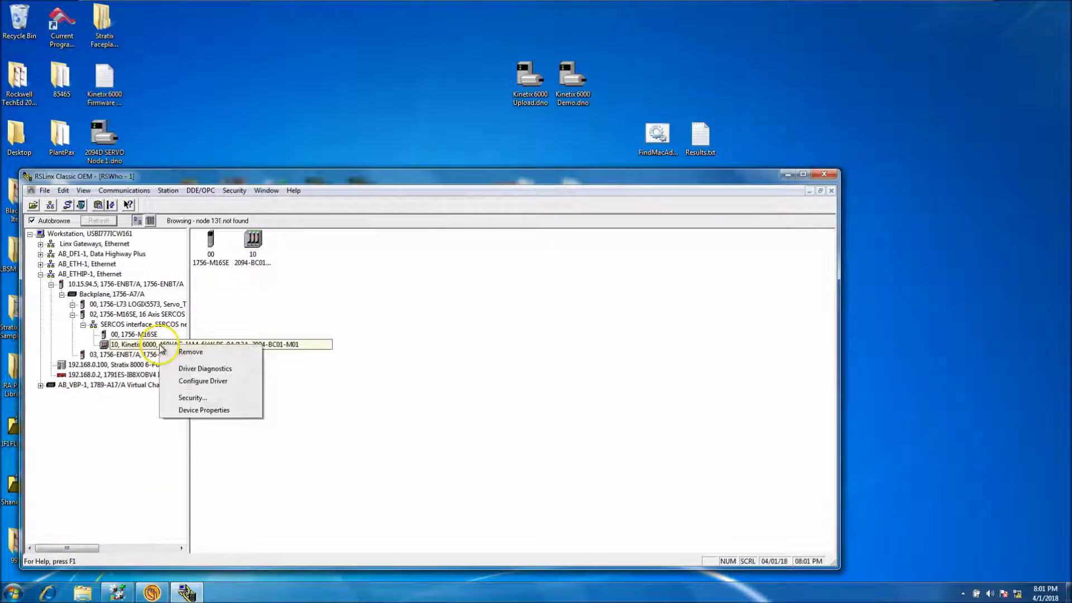
View Device Properties, confirm 2094-BC01-M01 is at revision 1.122, and close them
{"action": "left_click", "coordinate": [194, 412]}
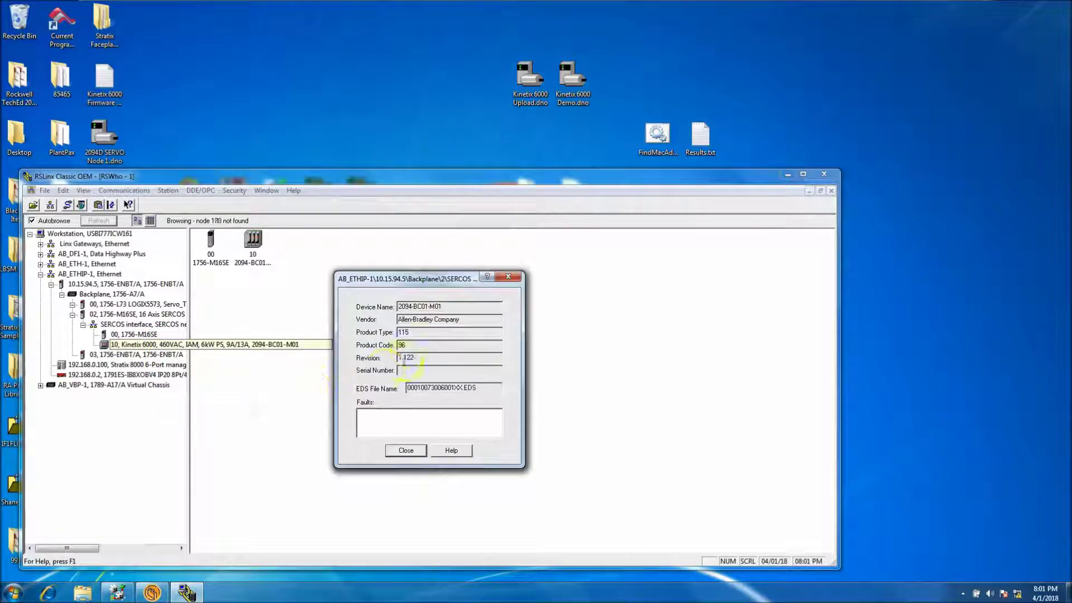
{"action": "left_click_drag", "start_coordinate": [419, 359], "coordinate": [393, 359]}
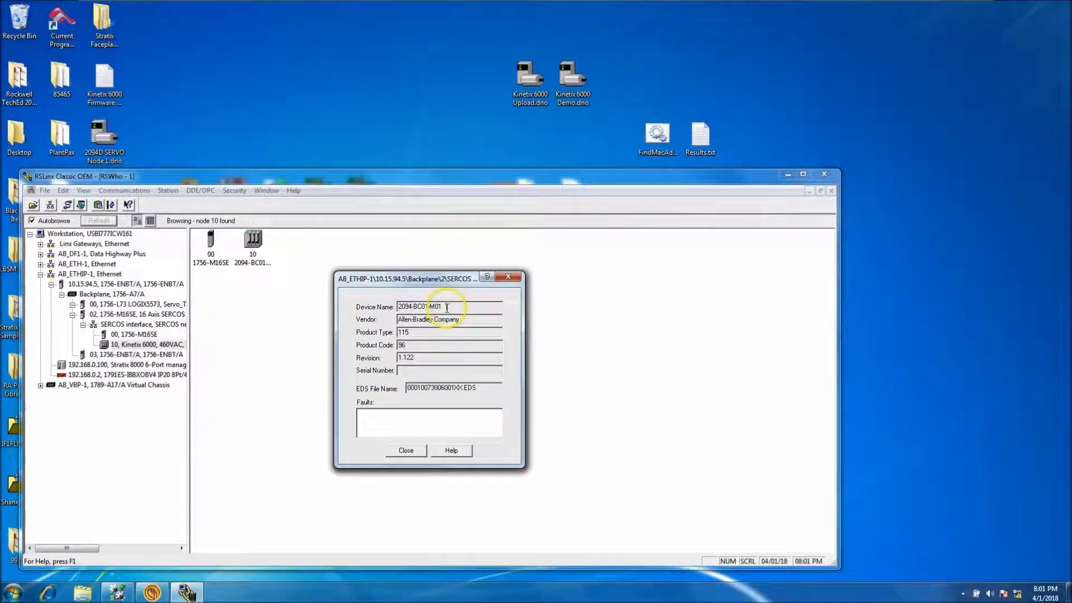
{"action": "left_click_drag", "start_coordinate": [446, 306], "coordinate": [395, 307]}
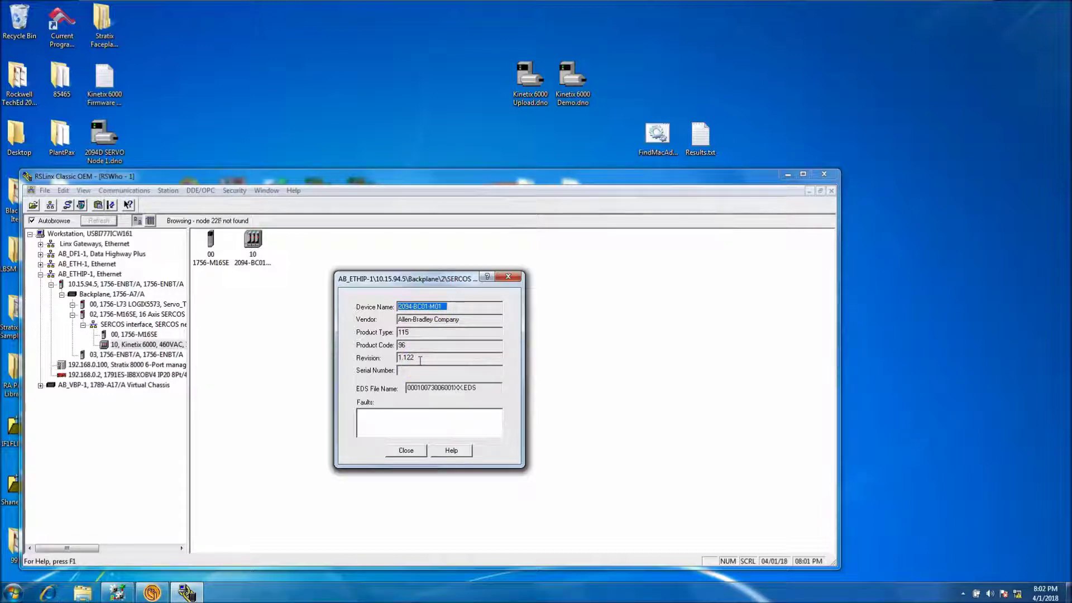
{"action": "left_click_drag", "start_coordinate": [418, 358], "coordinate": [397, 359]}
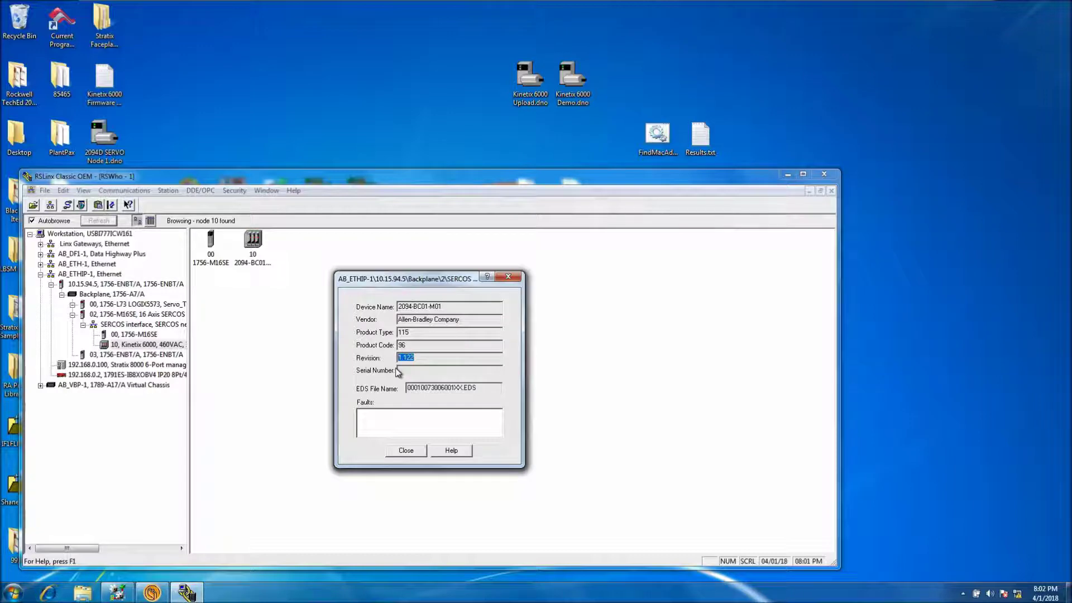
{"action": "left_click", "coordinate": [406, 451]}
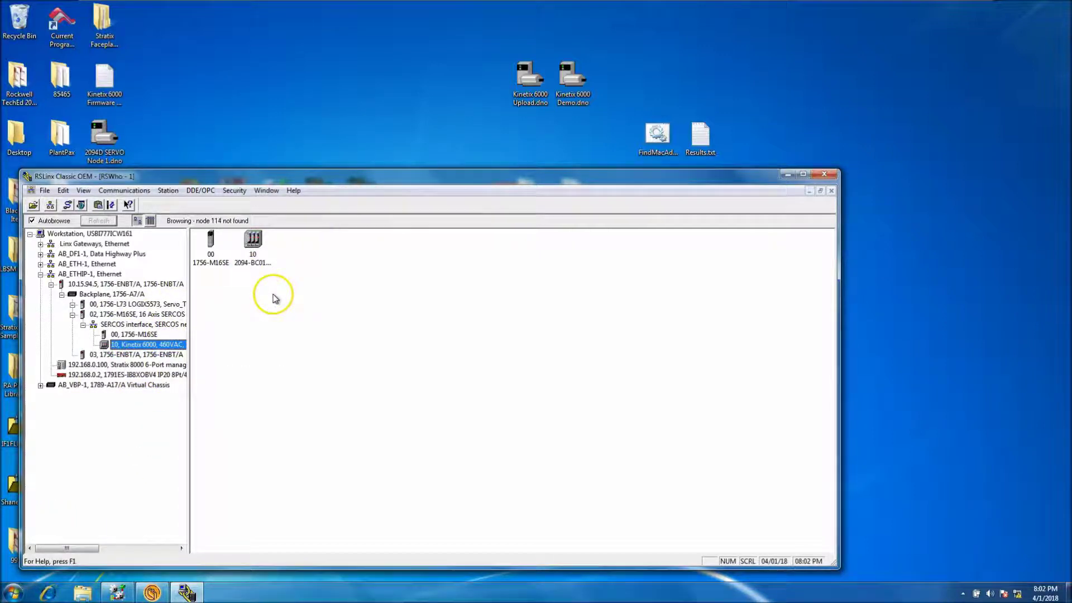
Start ControlFLASH from FLASH Programming Tools, using the Network FactoryTalk directory
{"action": "left_click", "coordinate": [91, 274]}
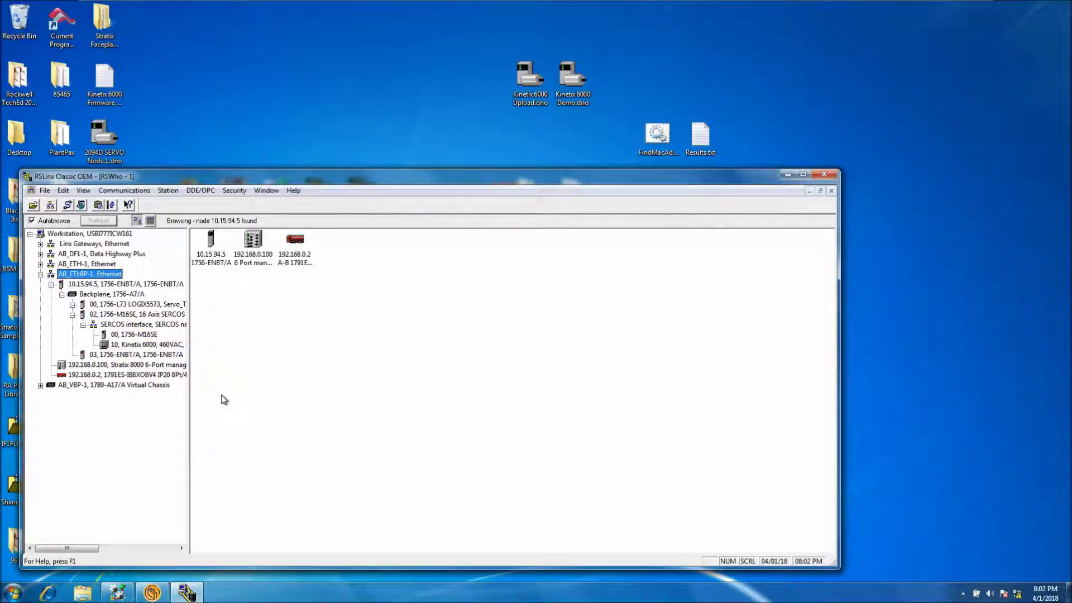
{"action": "left_click", "coordinate": [235, 389]}
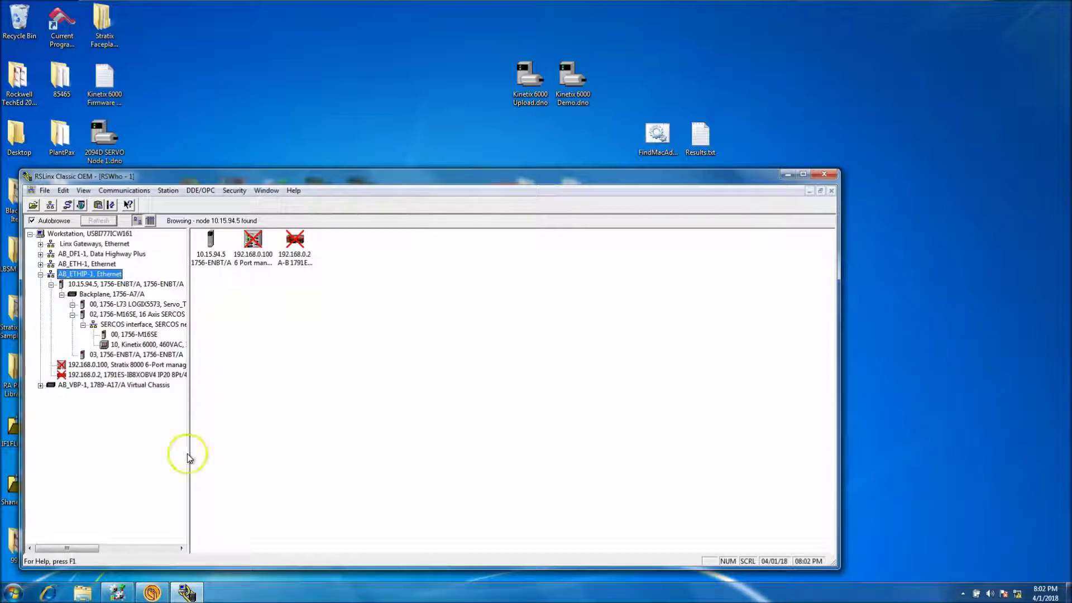
{"action": "left_click", "coordinate": [13, 594]}
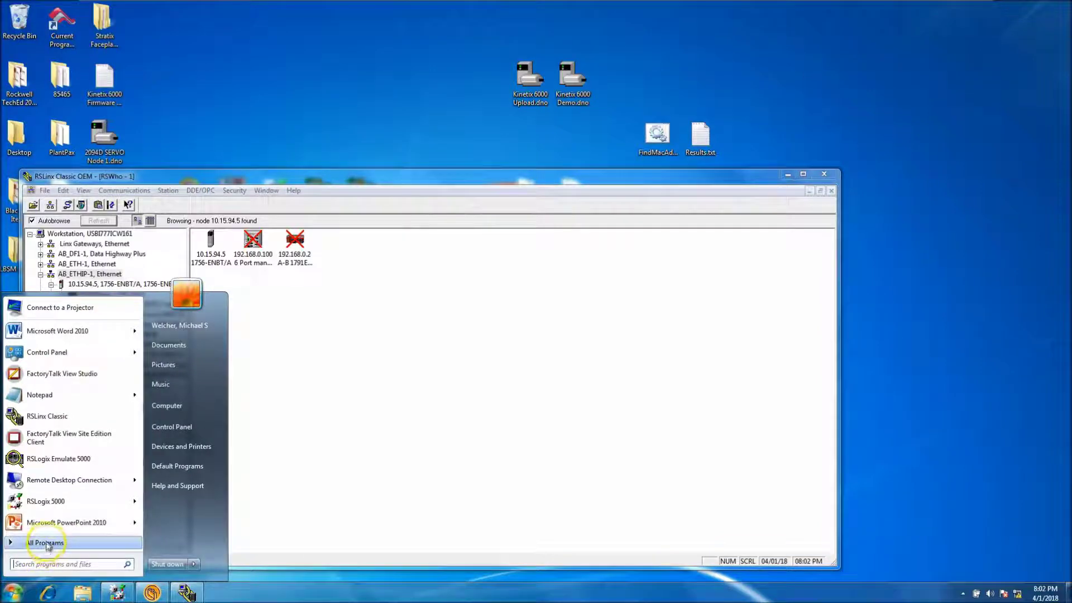
{"action": "left_click", "coordinate": [45, 542]}
{"action": "left_click", "coordinate": [56, 473]}
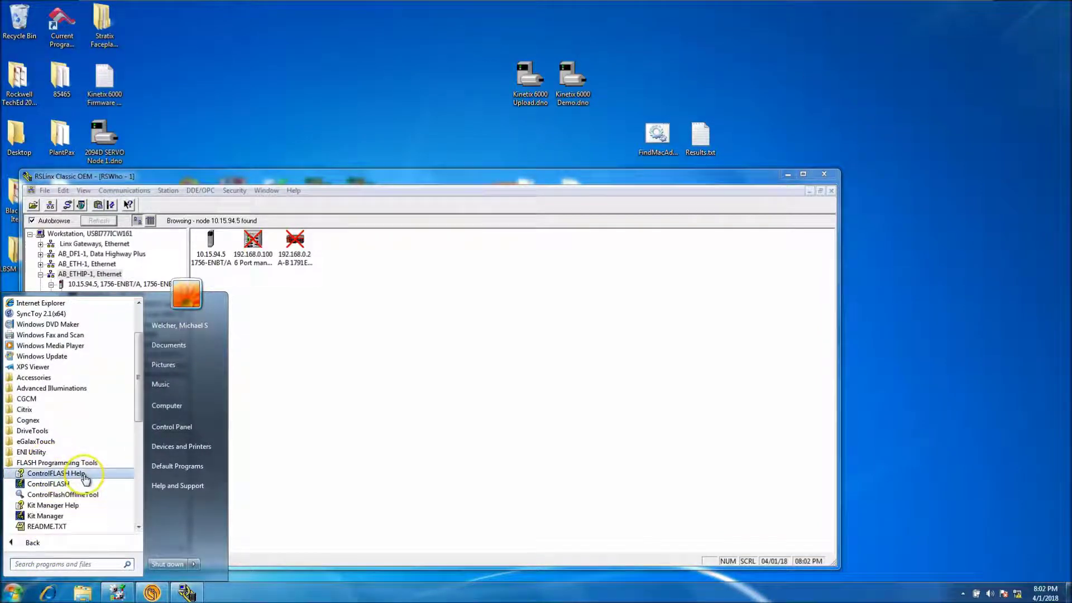
{"action": "left_click", "coordinate": [60, 484]}
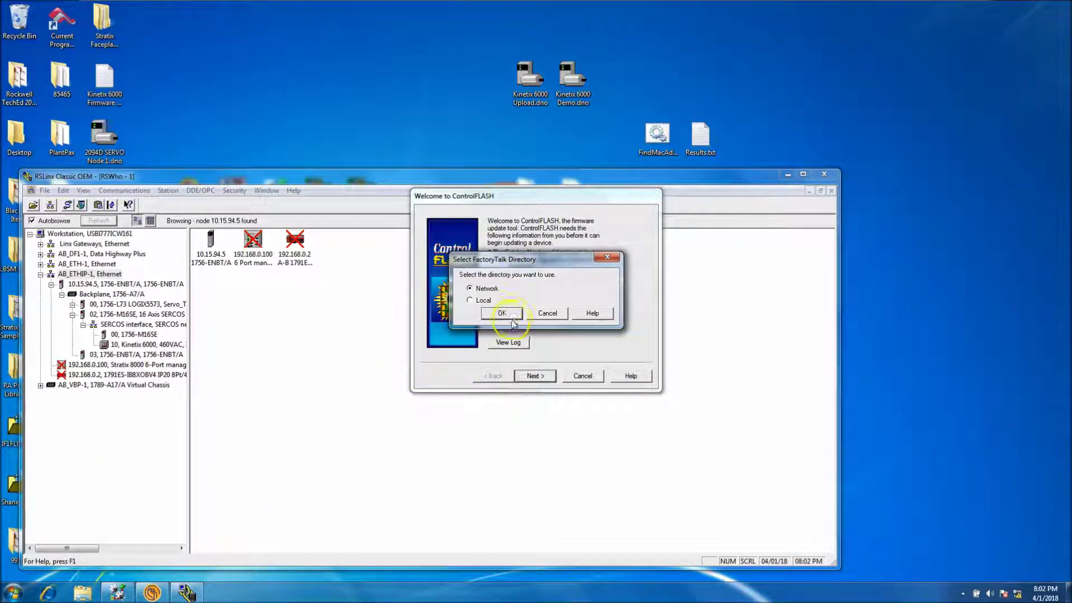
{"action": "left_click", "coordinate": [506, 313]}
Confirm the Network directory, pass the Welcome page, and select catalog number 2094-BC01-M01
{"action": "left_click", "coordinate": [502, 313]}
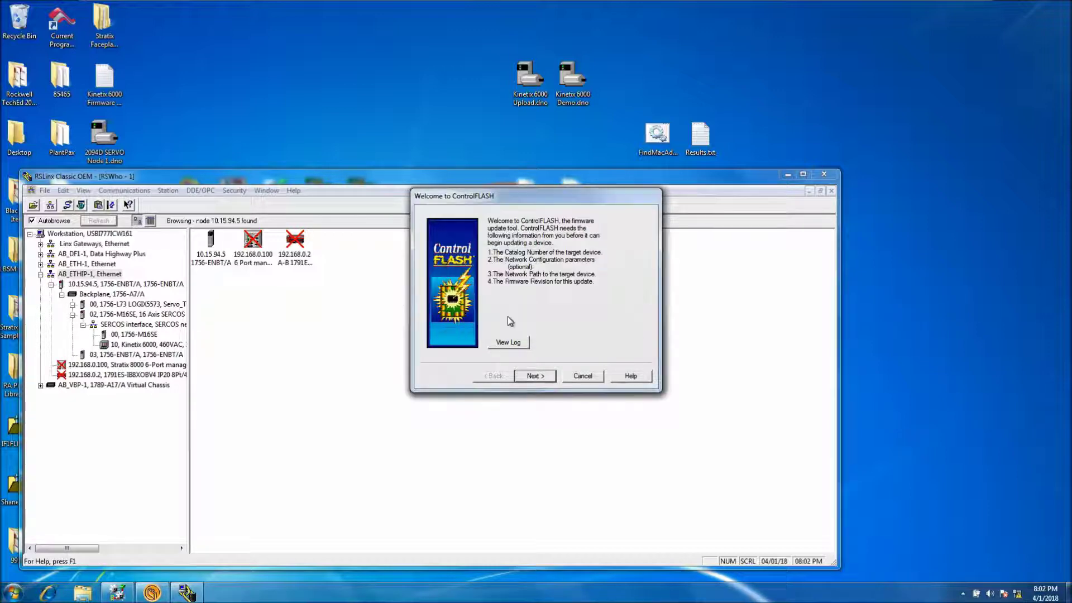
{"action": "left_click", "coordinate": [535, 375]}
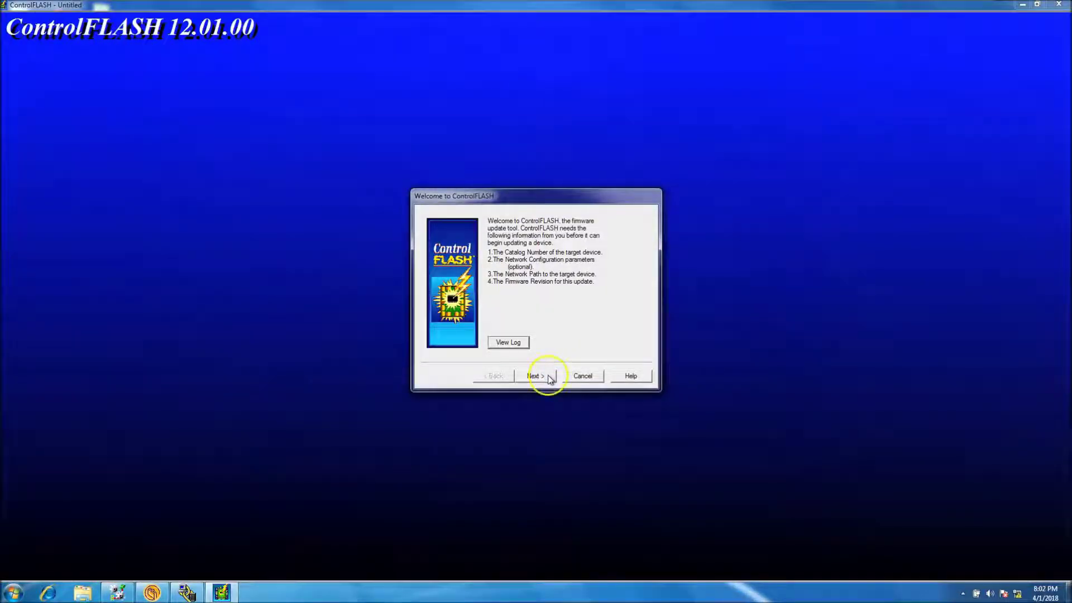
{"action": "left_click", "coordinate": [550, 378]}
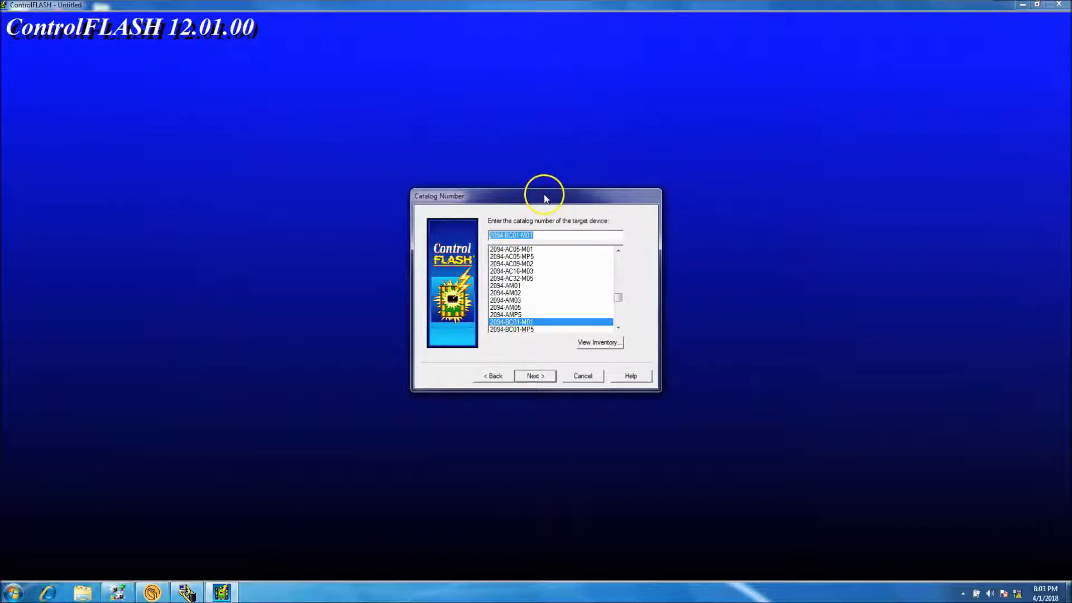
{"action": "left_click_drag", "start_coordinate": [544, 195], "coordinate": [543, 192]}
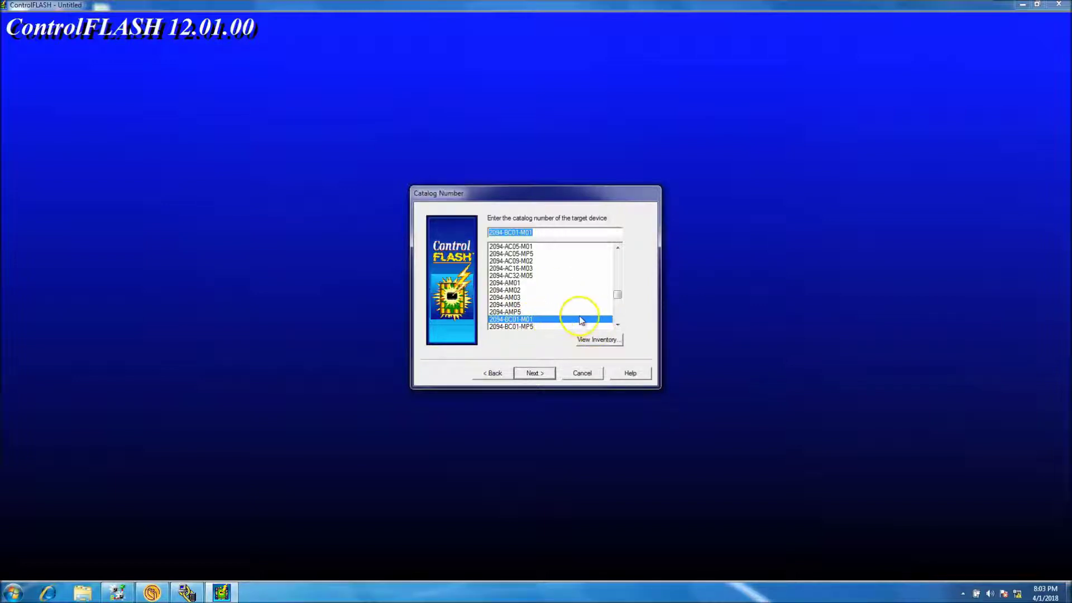
{"action": "left_click_drag", "start_coordinate": [620, 295], "coordinate": [620, 296]}
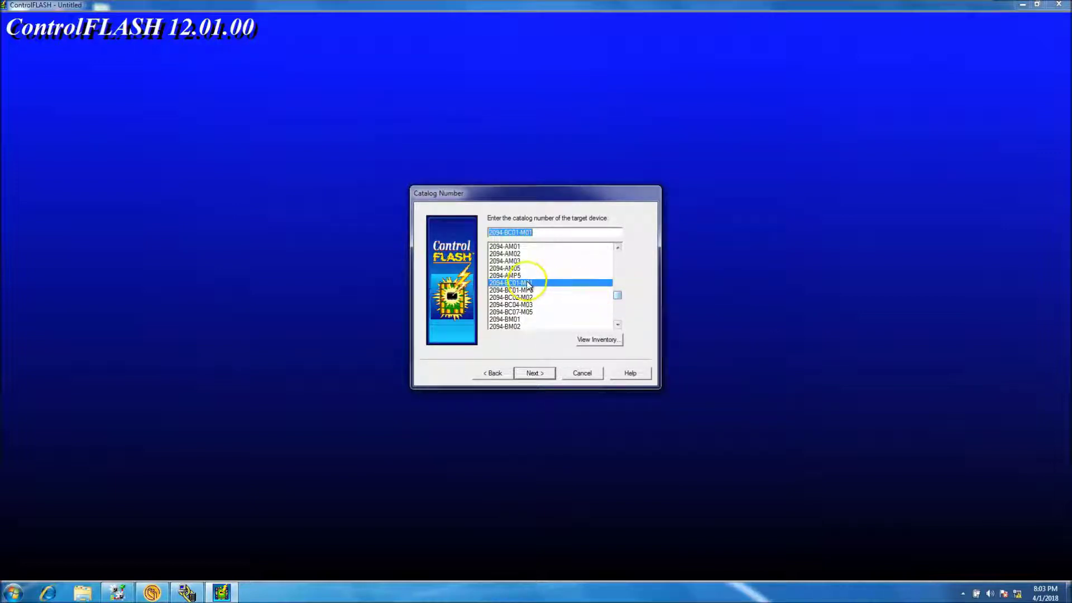
{"action": "left_click", "coordinate": [537, 283]}
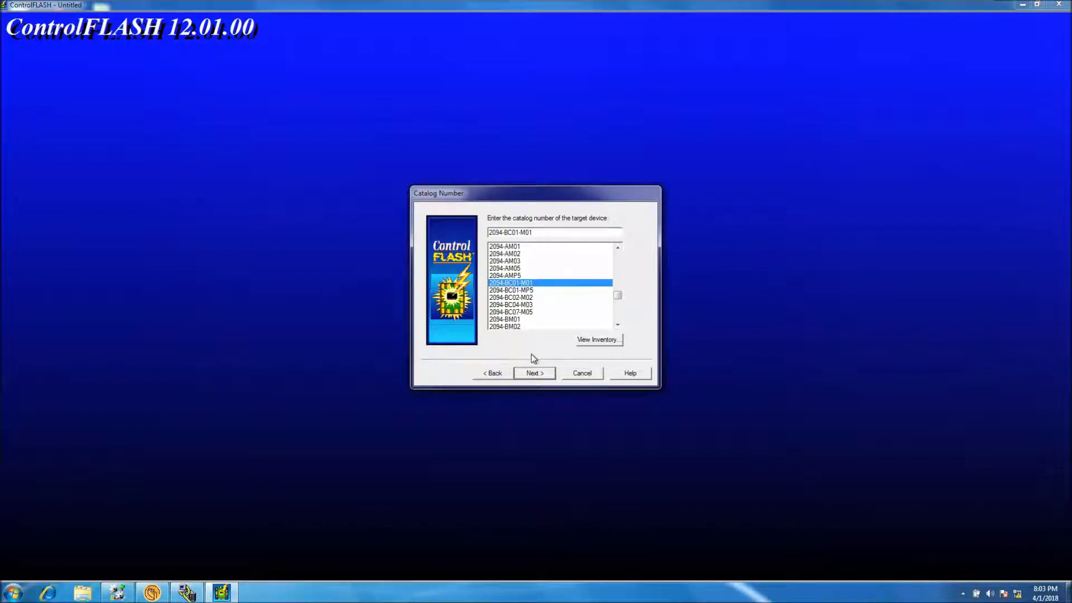
Select catalog 2094-BC07-M05 and target the Kinetix drive under the M16SE SERCOS interface
{"action": "left_click", "coordinate": [519, 312]}
{"action": "left_click", "coordinate": [534, 371]}
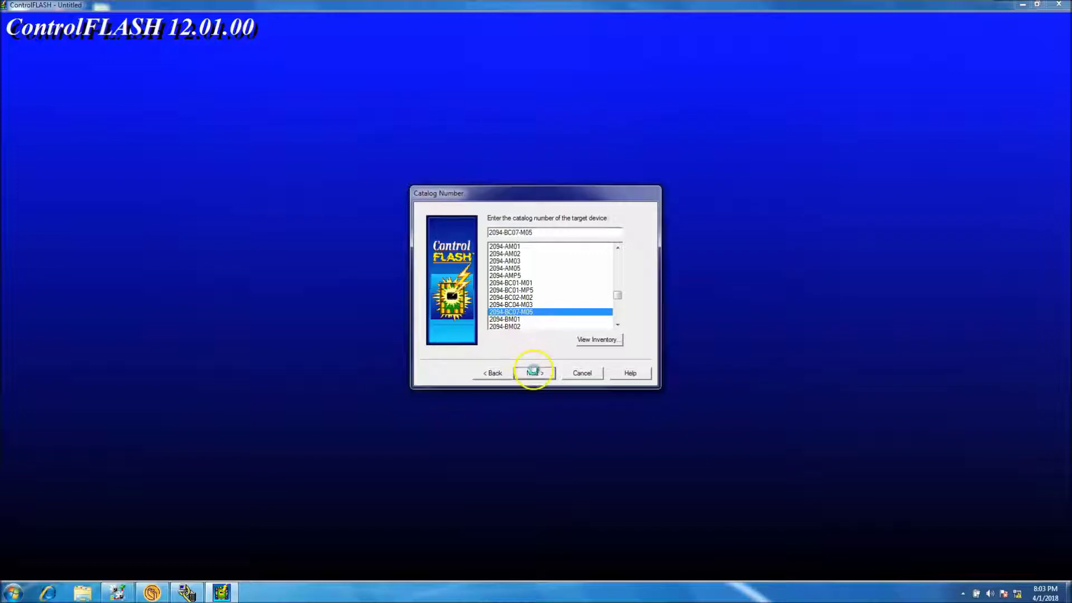
{"action": "left_click", "coordinate": [403, 242]}
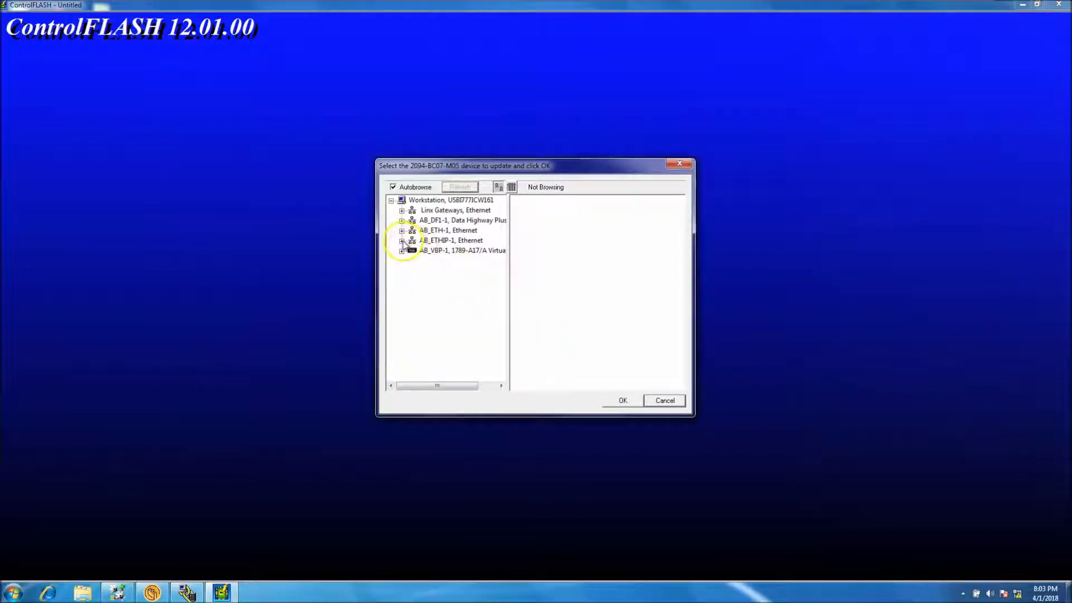
{"action": "left_click", "coordinate": [461, 250]}
{"action": "left_click", "coordinate": [414, 250]}
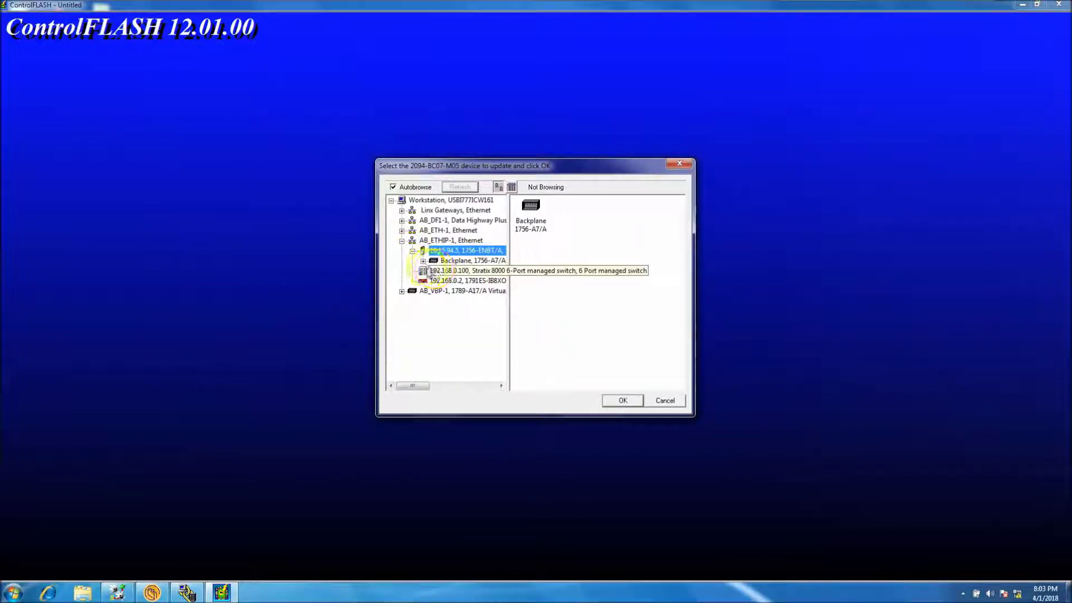
{"action": "left_click", "coordinate": [422, 261]}
{"action": "left_click", "coordinate": [477, 280]}
{"action": "left_click", "coordinate": [433, 281]}
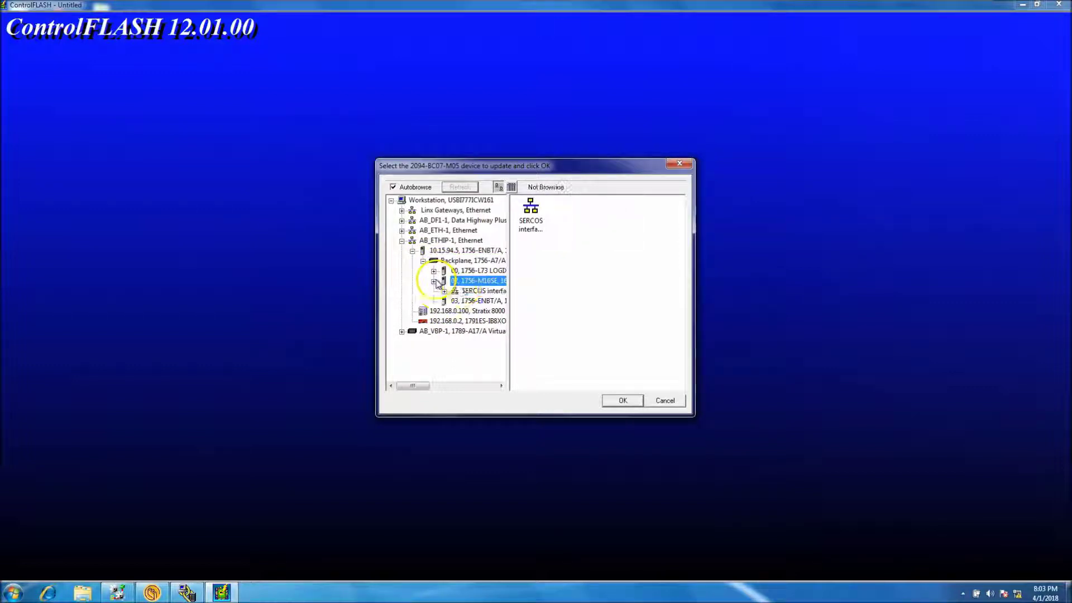
{"action": "left_click", "coordinate": [483, 290]}
{"action": "left_click", "coordinate": [444, 290]}
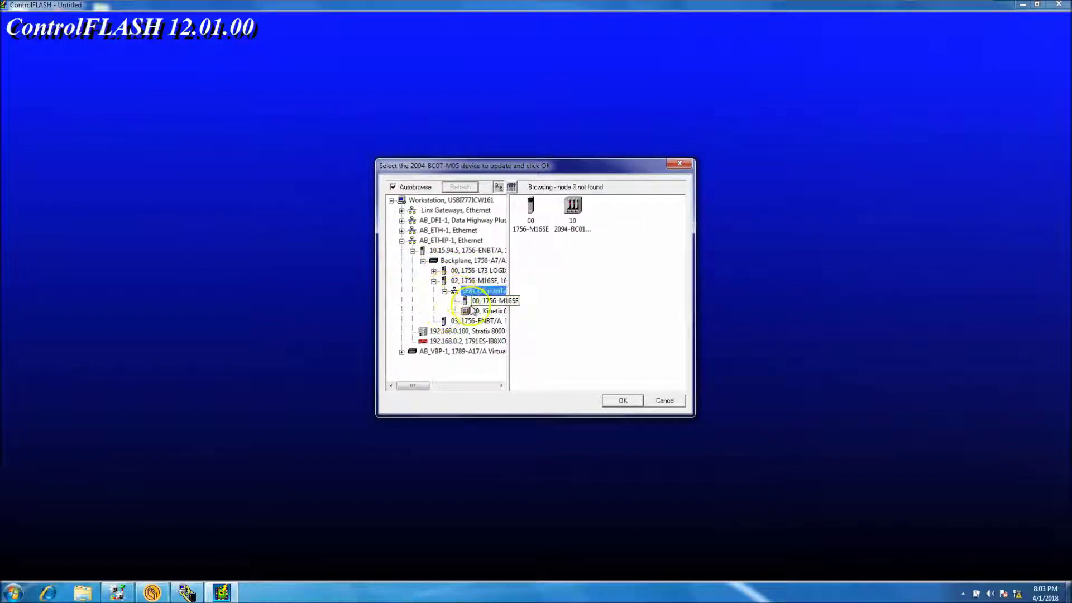
{"action": "left_click", "coordinate": [481, 311]}
{"action": "left_click", "coordinate": [622, 401]}
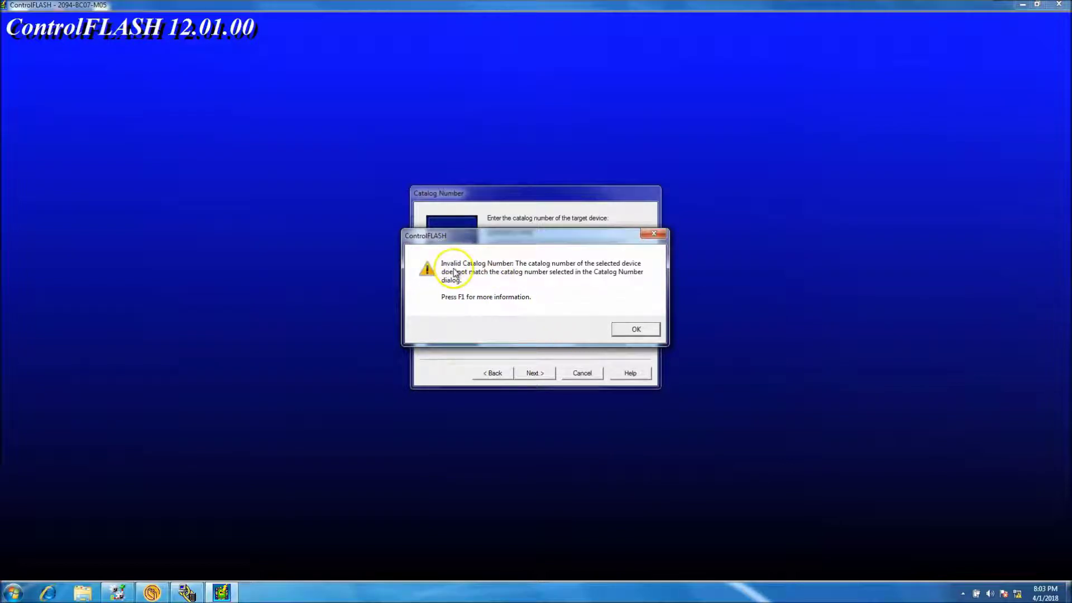
Dismiss the Invalid Catalog Number warning and reselect catalog 2094-BC01-M01
{"action": "left_click", "coordinate": [638, 333]}
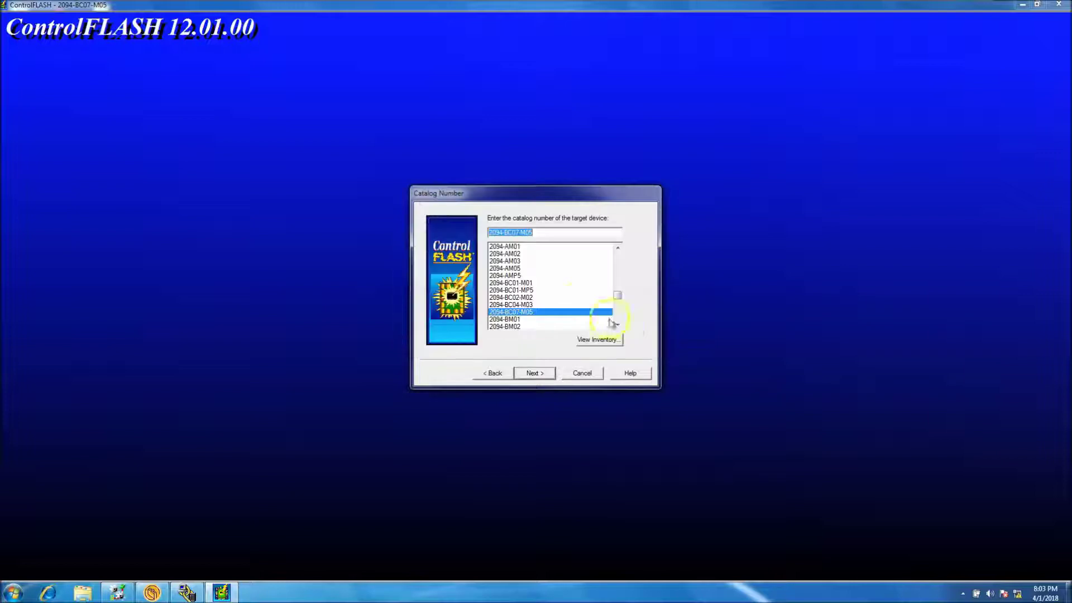
{"action": "left_click", "coordinate": [519, 283]}
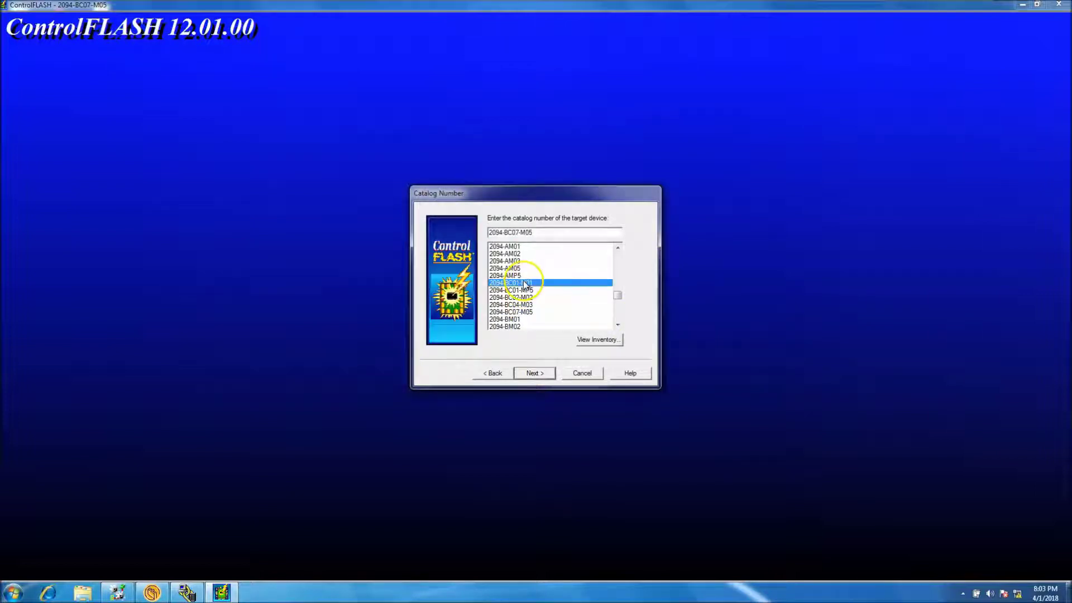
{"action": "left_click", "coordinate": [545, 374]}
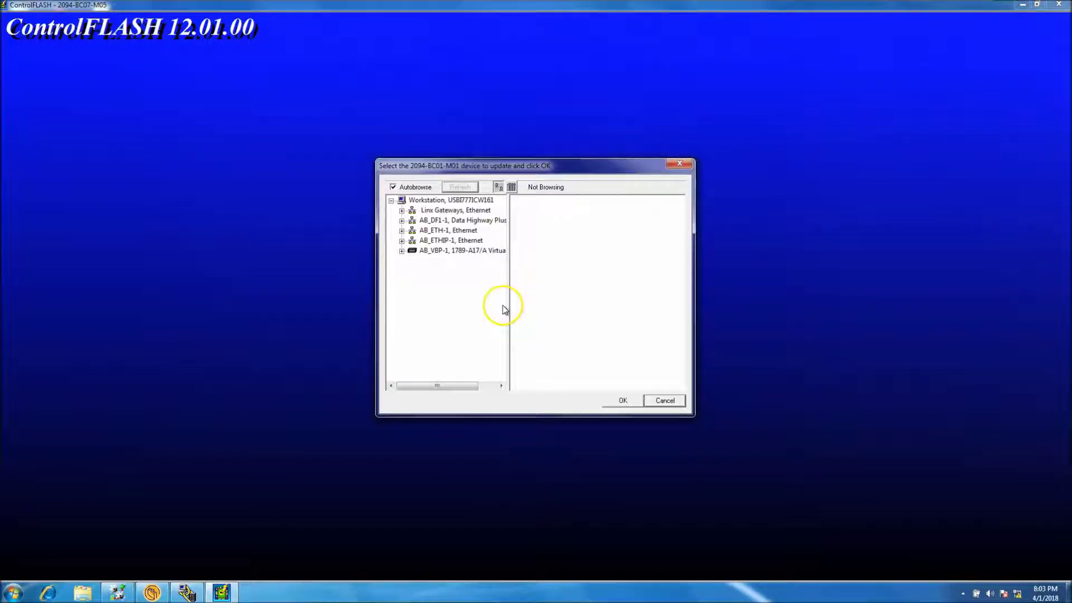
Browse AB_ETHIP-1 to the SERCOS interface and choose the node 10 Kinetix 6000 drive
{"action": "left_click", "coordinate": [403, 240]}
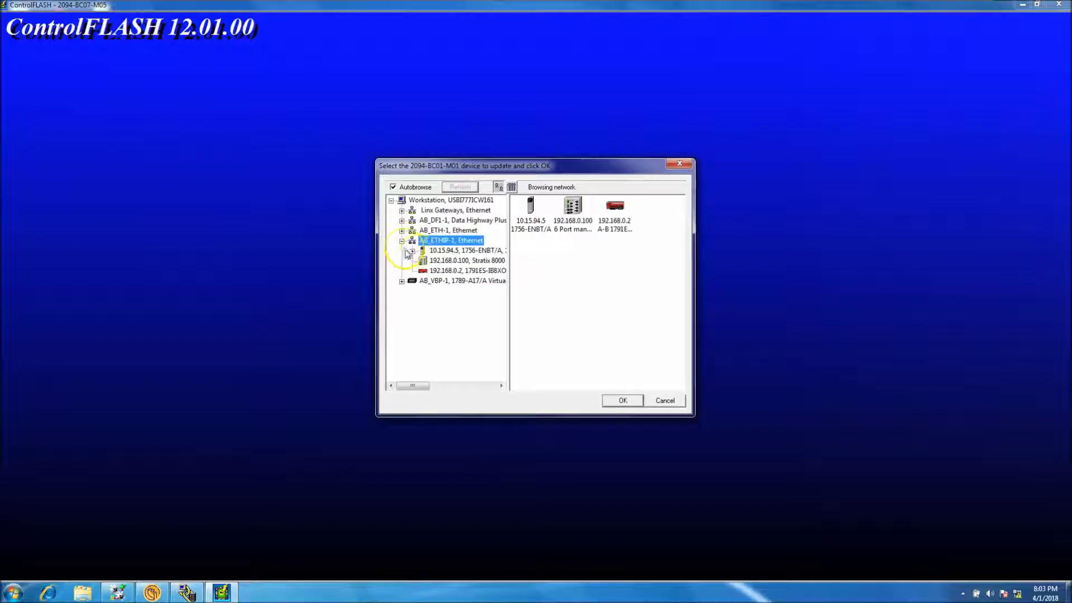
{"action": "left_click", "coordinate": [413, 251]}
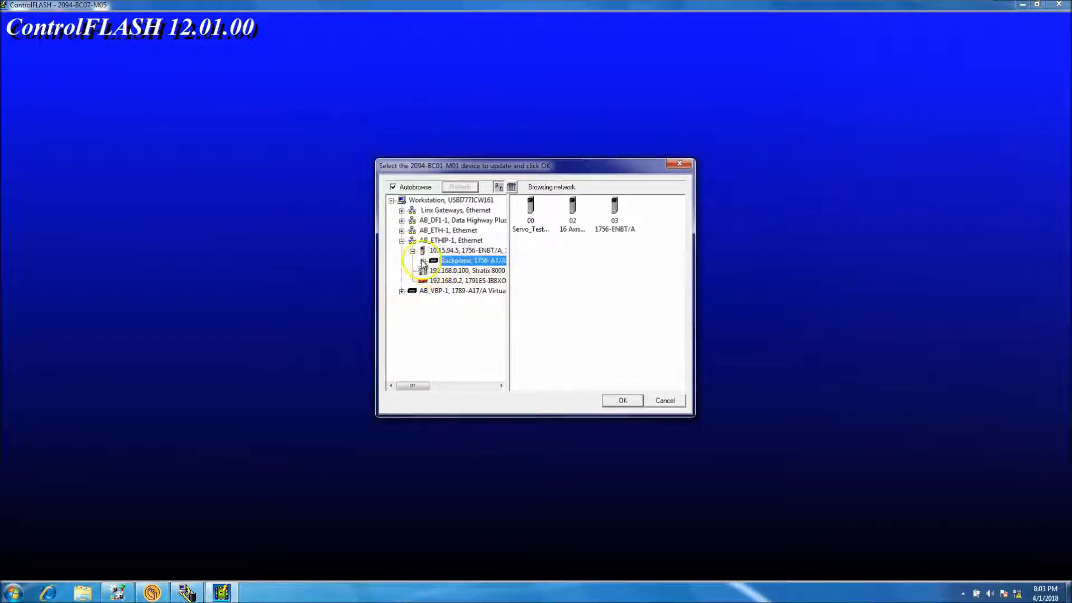
{"action": "left_click", "coordinate": [423, 261]}
{"action": "left_click", "coordinate": [469, 281]}
{"action": "left_click", "coordinate": [433, 281]}
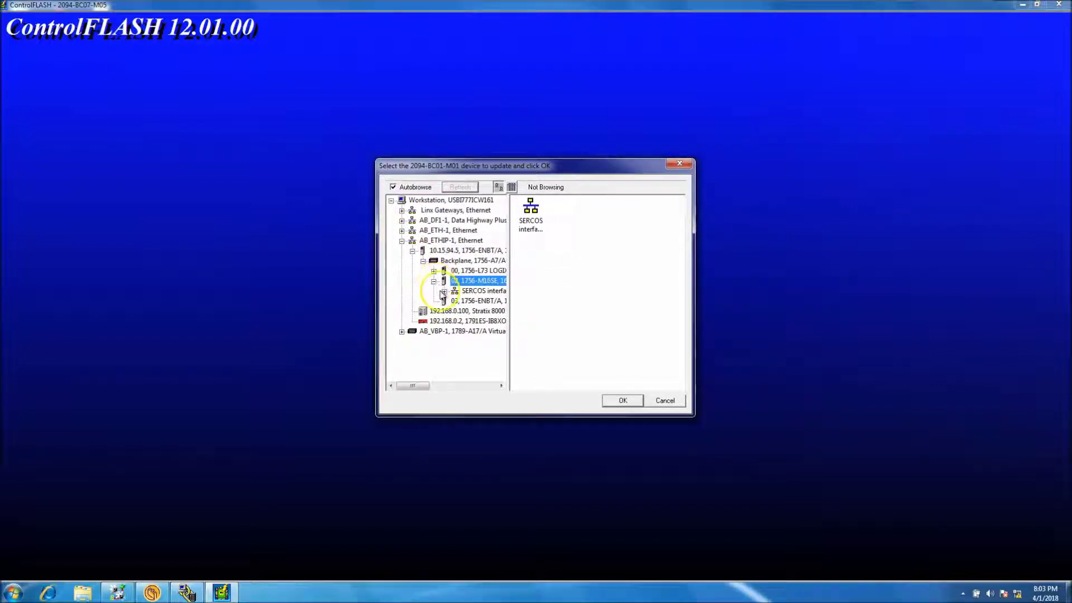
{"action": "left_click", "coordinate": [443, 291]}
{"action": "left_click", "coordinate": [481, 290]}
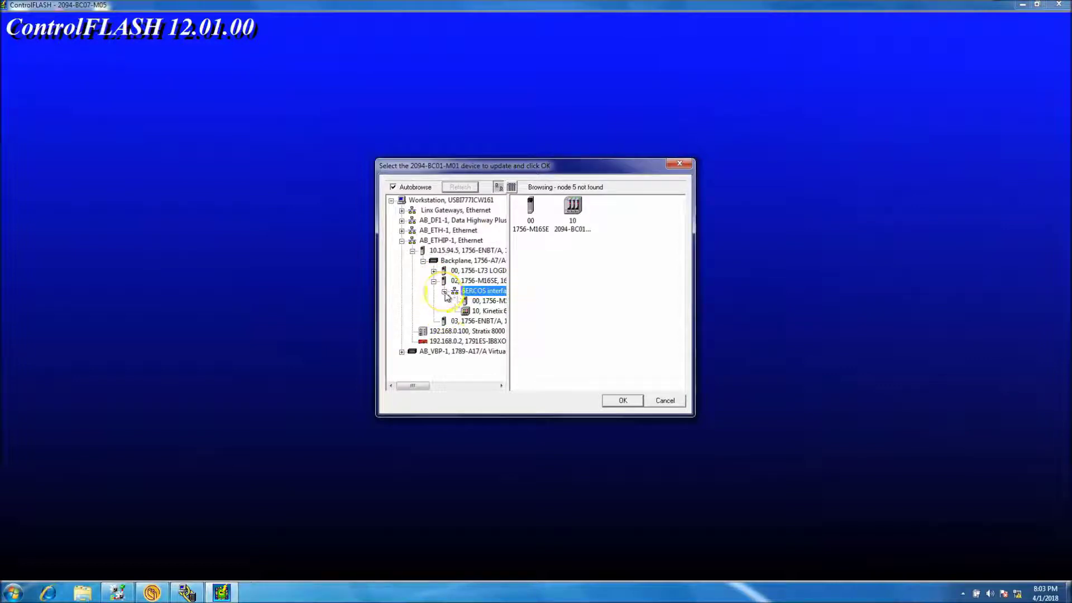
{"action": "left_click", "coordinate": [485, 311]}
{"action": "left_click", "coordinate": [618, 401]}
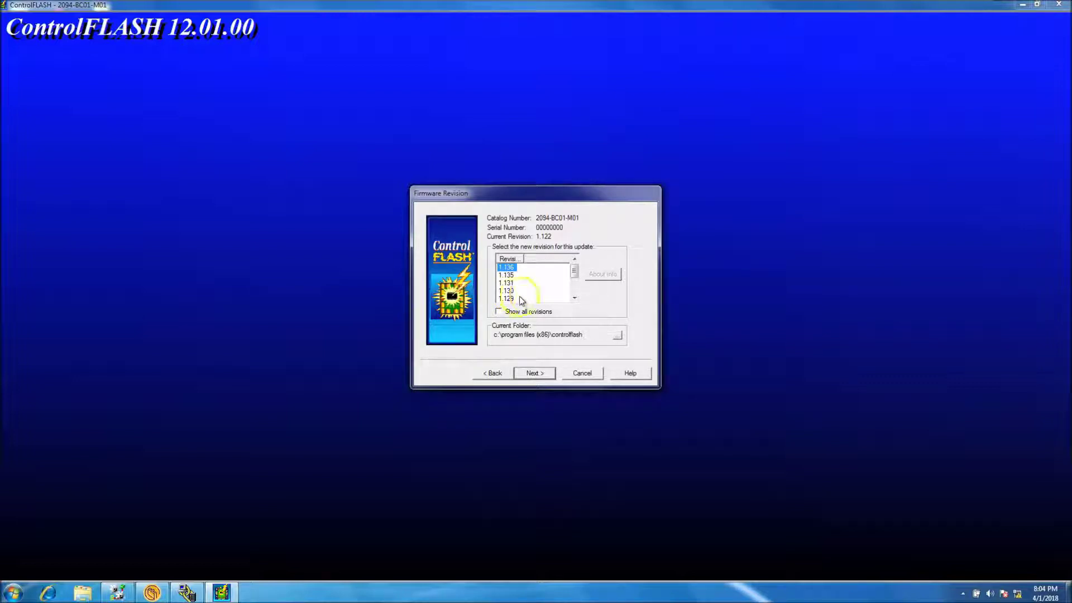
Show all firmware revisions and select revision 1.131
{"action": "left_click", "coordinate": [498, 312]}
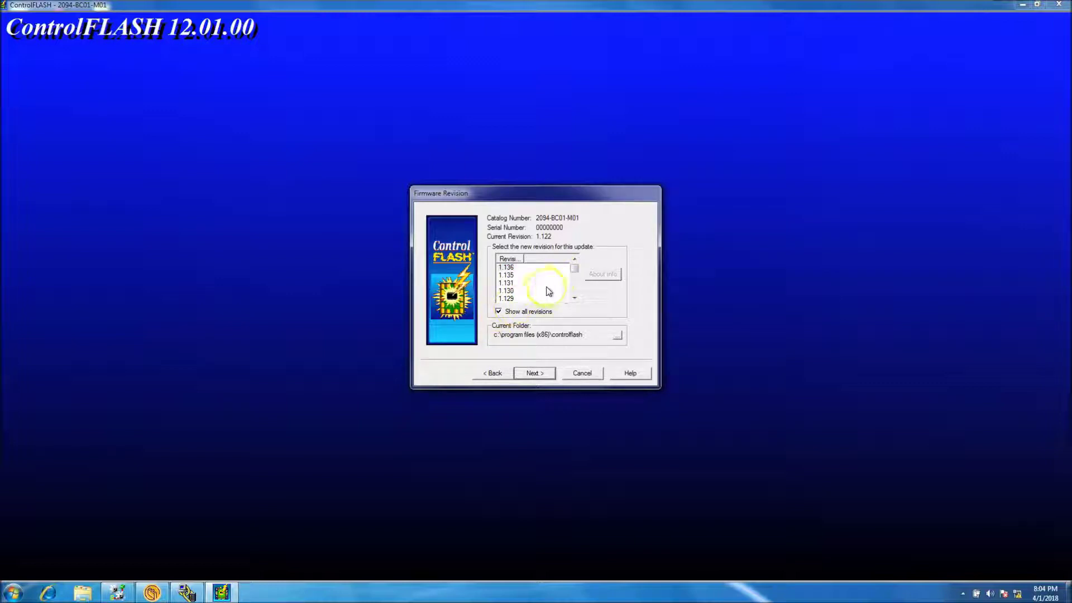
{"action": "mouse_move", "coordinate": [574, 266]}
{"action": "left_mouse_down"}
{"action": "mouse_move", "coordinate": [575, 295]}
{"action": "mouse_move", "coordinate": [578, 272]}
{"action": "left_mouse_up"}
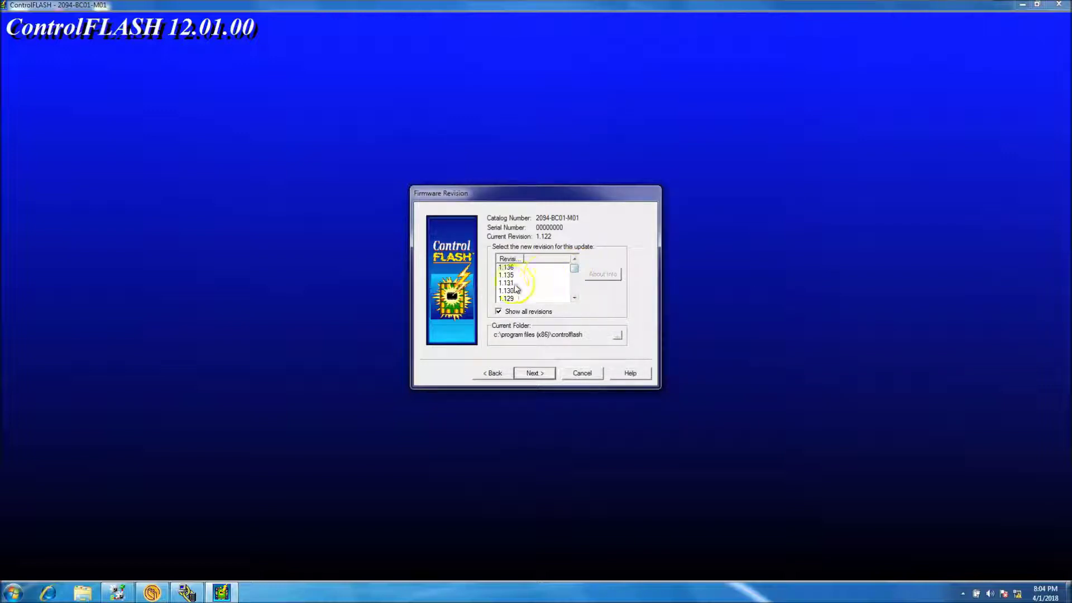
{"action": "left_click", "coordinate": [508, 283]}
{"action": "left_click", "coordinate": [510, 284]}
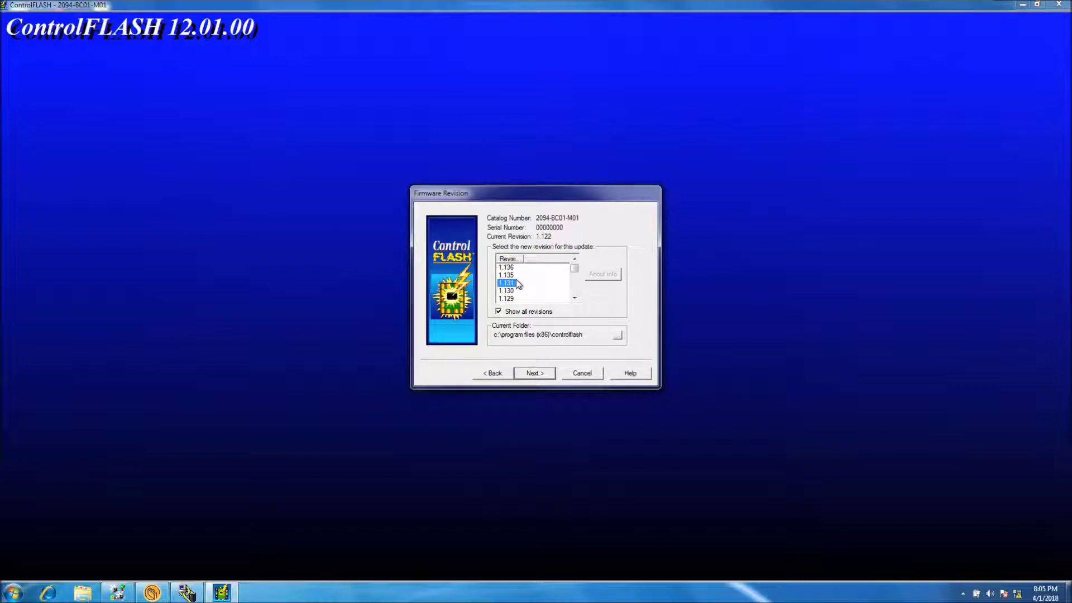
Settle on firmware revision 1.136 and proceed to the update Summary page
{"action": "left_click", "coordinate": [517, 273]}
{"action": "left_click", "coordinate": [507, 267]}
{"action": "left_click", "coordinate": [507, 274]}
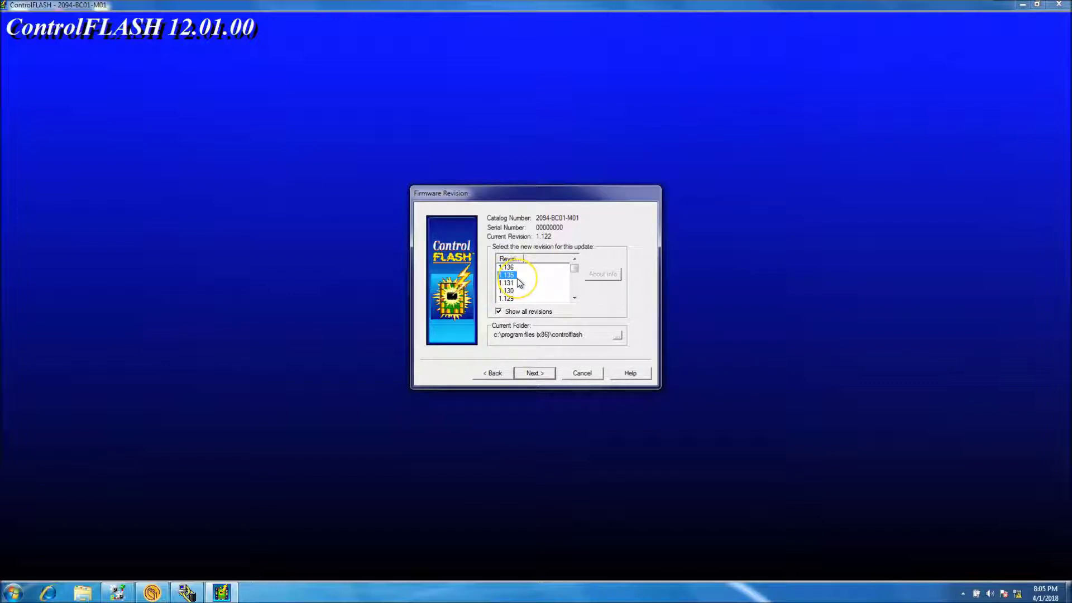
{"action": "left_click", "coordinate": [509, 267]}
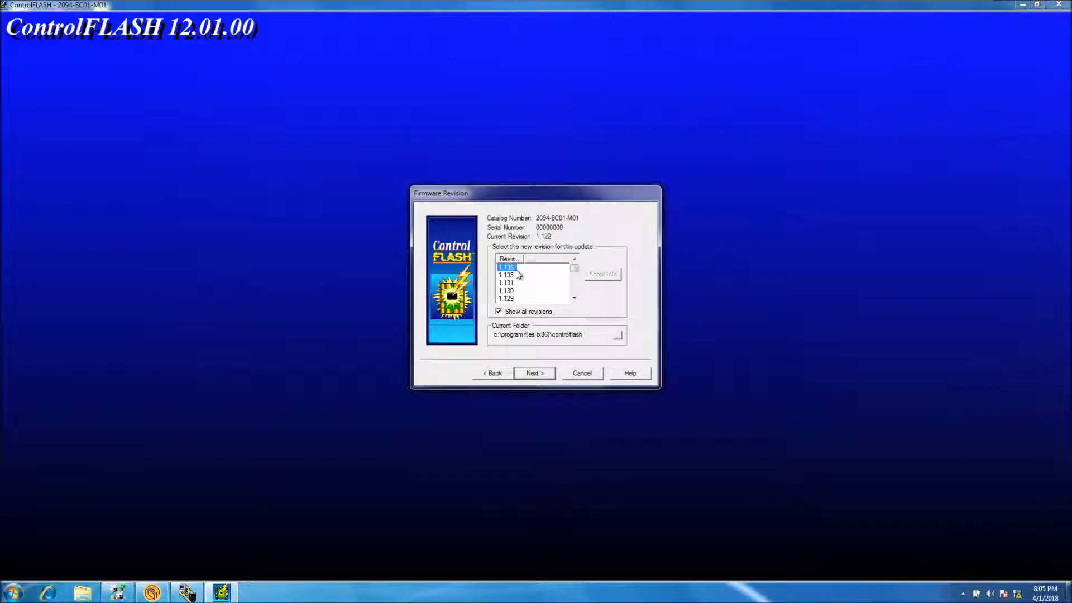
{"action": "left_click", "coordinate": [509, 274]}
{"action": "left_click", "coordinate": [507, 268]}
{"action": "left_click", "coordinate": [534, 373]}
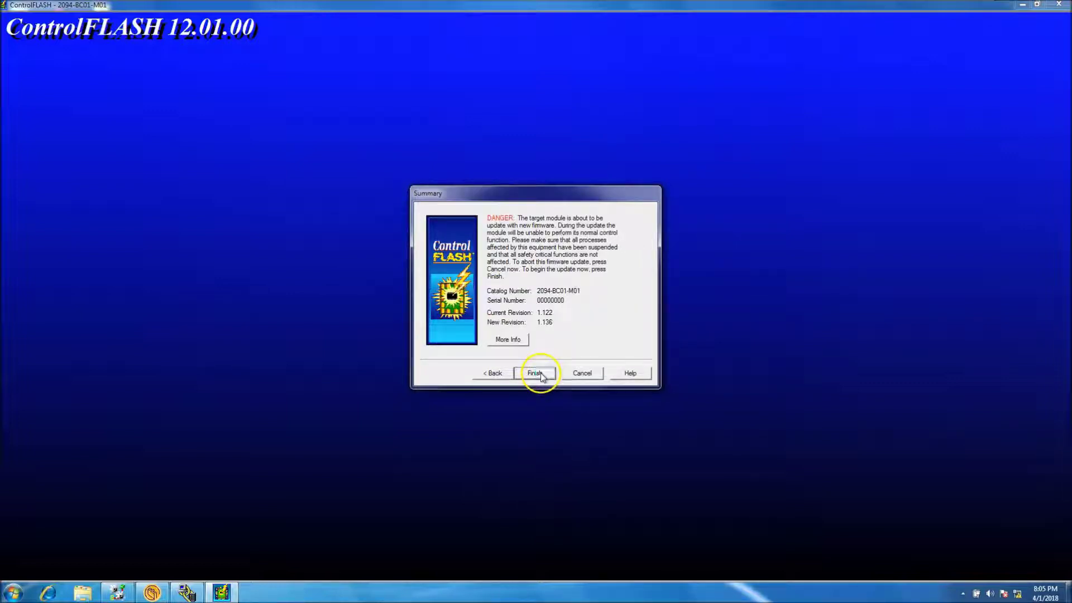
Start the 1.122-to-1.136 update, confirming it and accepting the SERCOS motion-stop warning
{"action": "left_click", "coordinate": [540, 375]}
{"action": "left_click", "coordinate": [528, 317]}
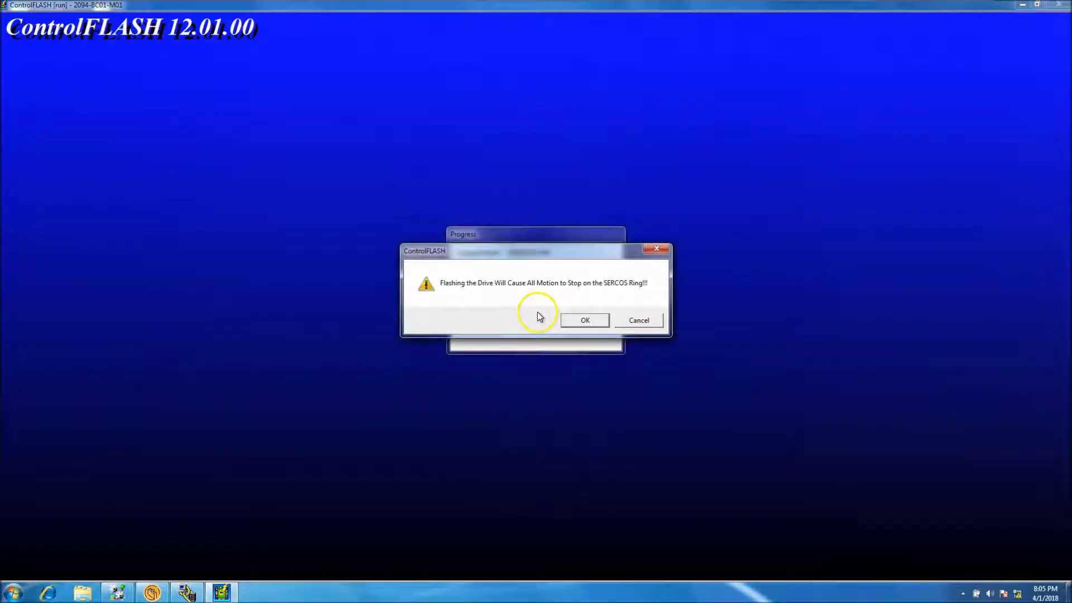
{"action": "left_click", "coordinate": [580, 323]}
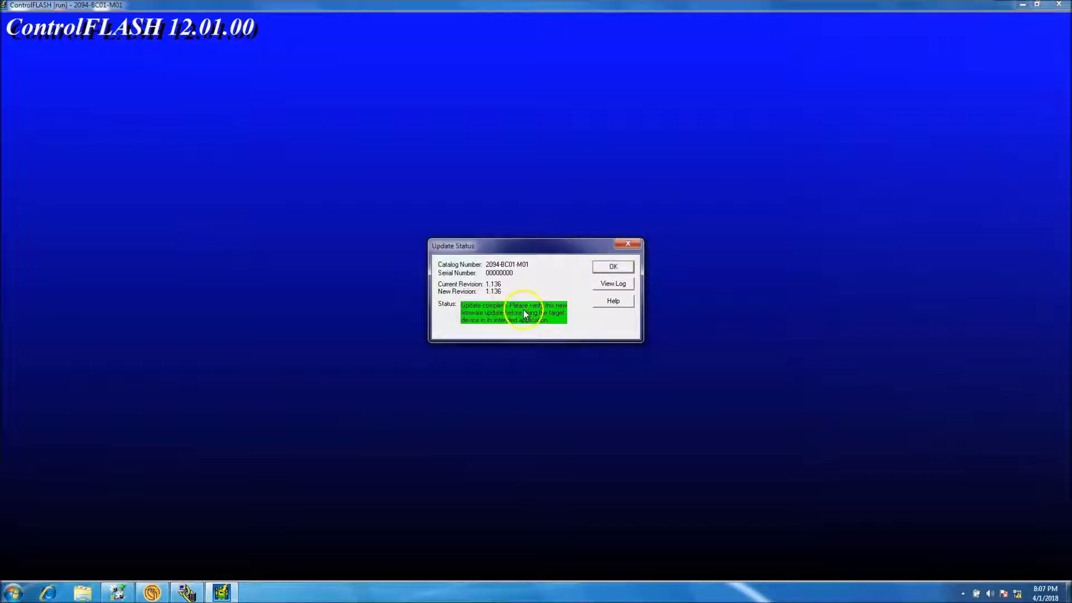
Close the Update Status and exit the ControlFLASH wizard, confirming the session end
{"action": "left_click", "coordinate": [613, 266]}
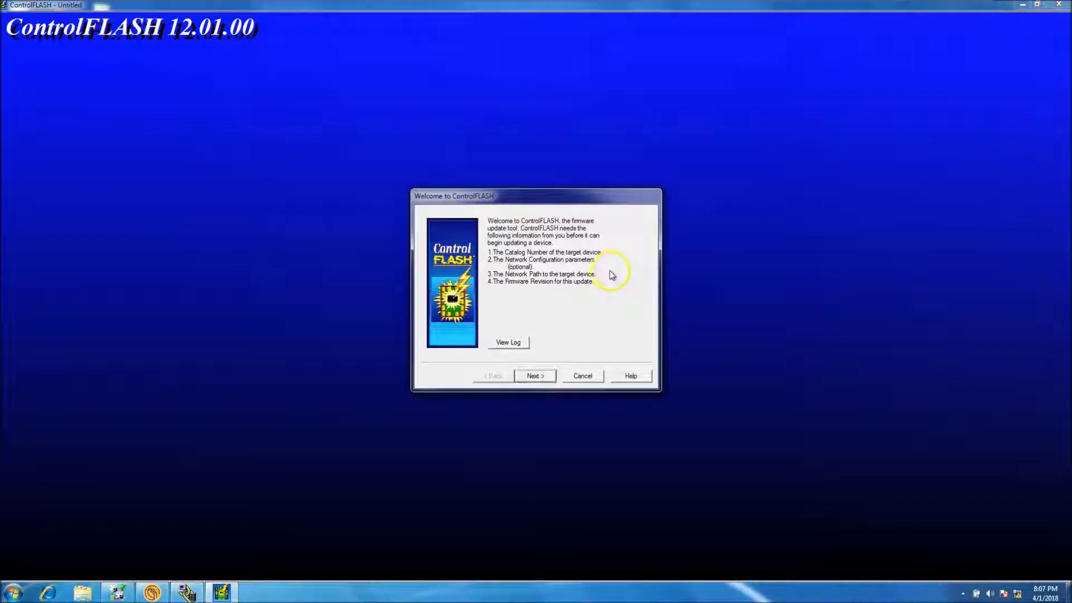
{"action": "left_click", "coordinate": [582, 376]}
{"action": "left_click", "coordinate": [566, 319]}
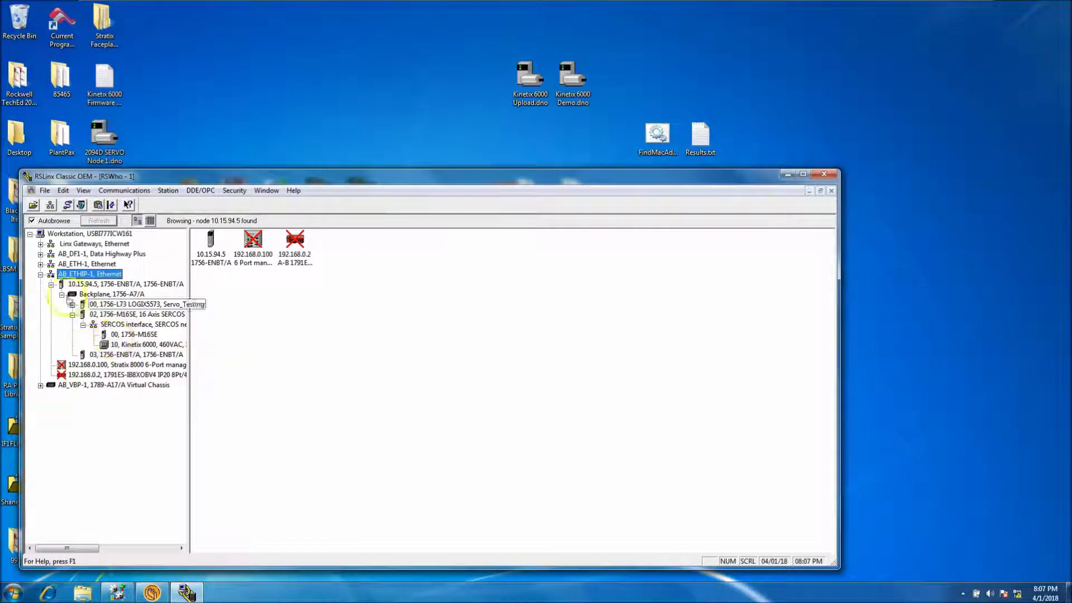
Expand the SERCOS interface in RSWho and select the Kinetix 6000 drive at node 10
{"action": "left_click", "coordinate": [149, 345]}
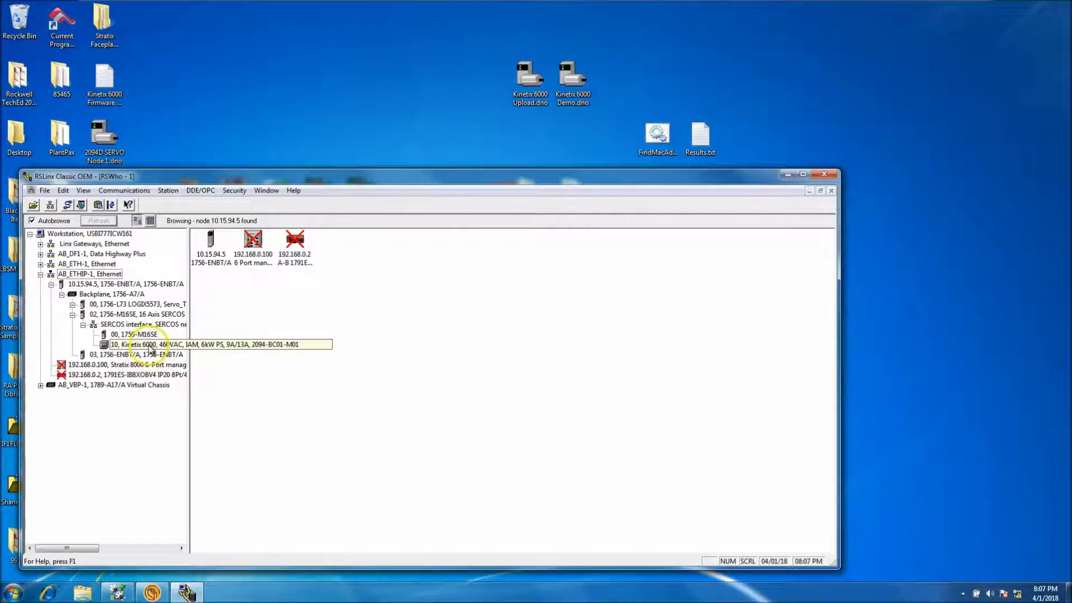
{"action": "right_click", "coordinate": [150, 345]}
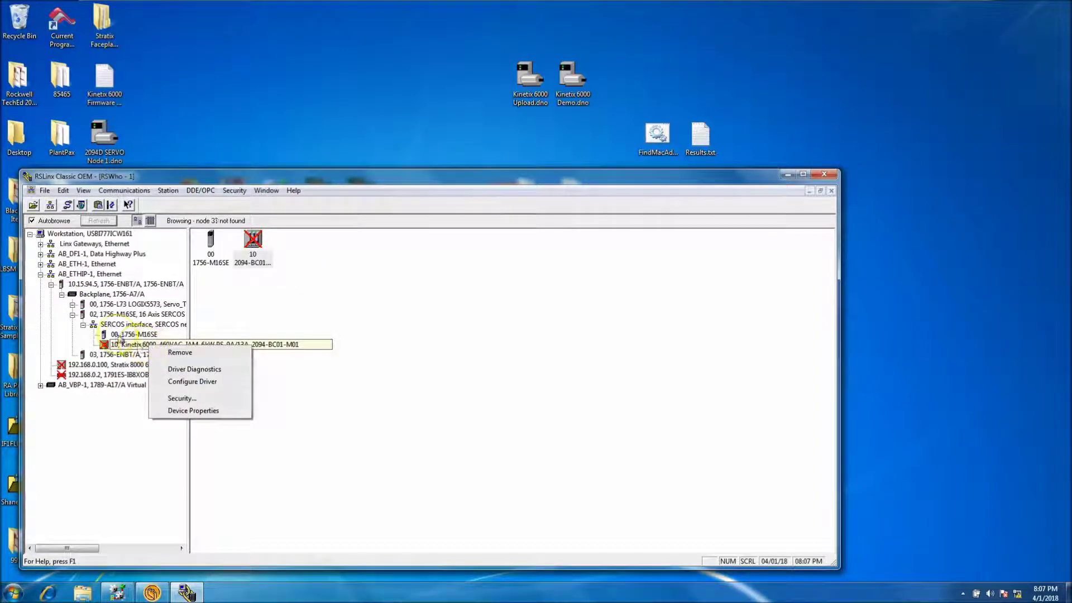
{"action": "left_click", "coordinate": [117, 324]}
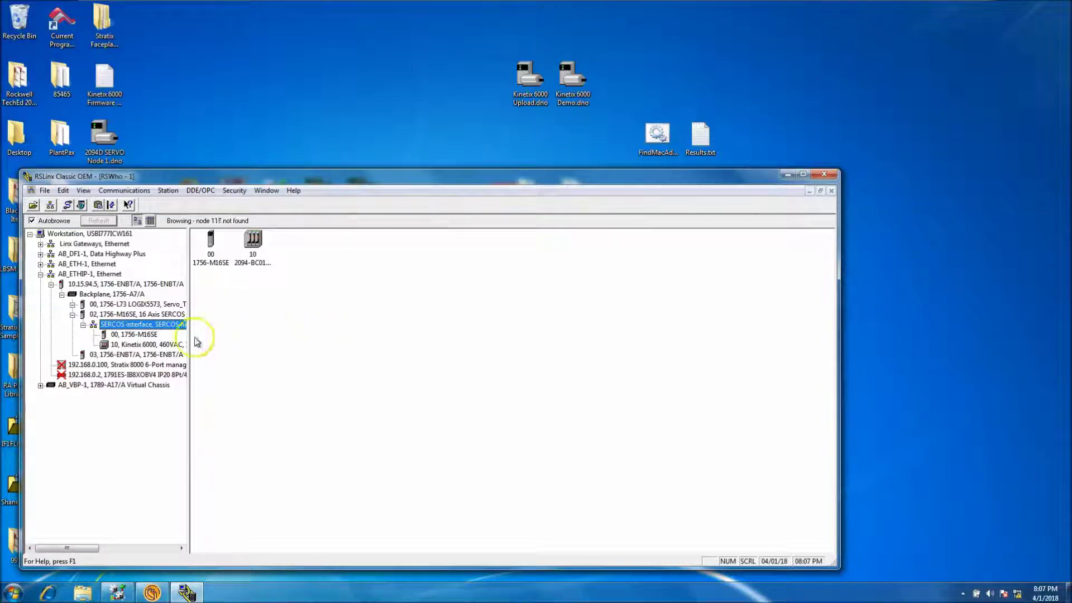
{"action": "left_click", "coordinate": [142, 344]}
{"action": "right_click", "coordinate": [147, 345]}
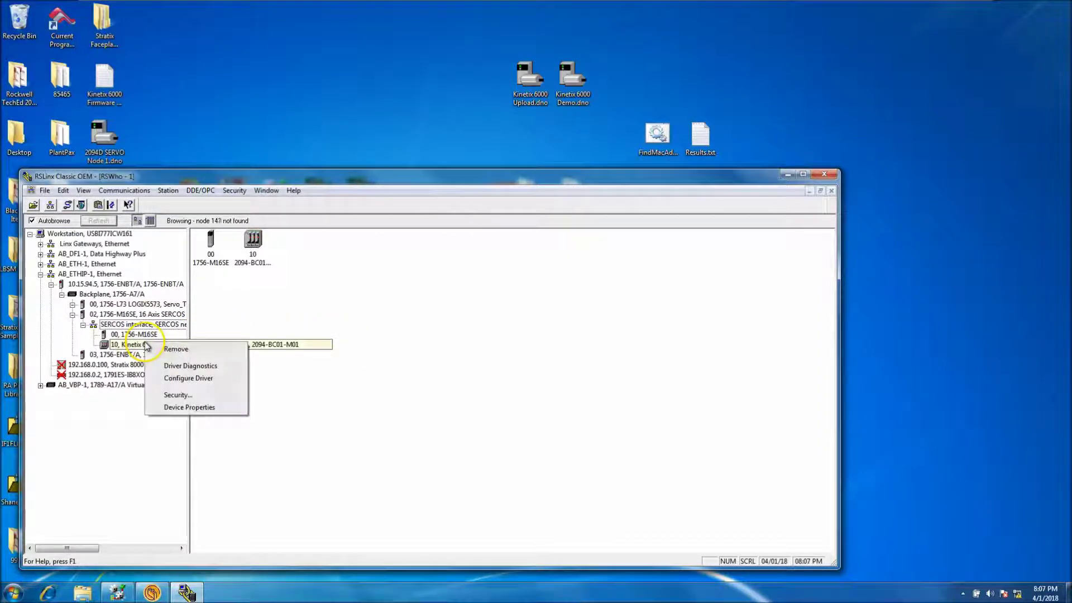
{"action": "left_click", "coordinate": [190, 408]}
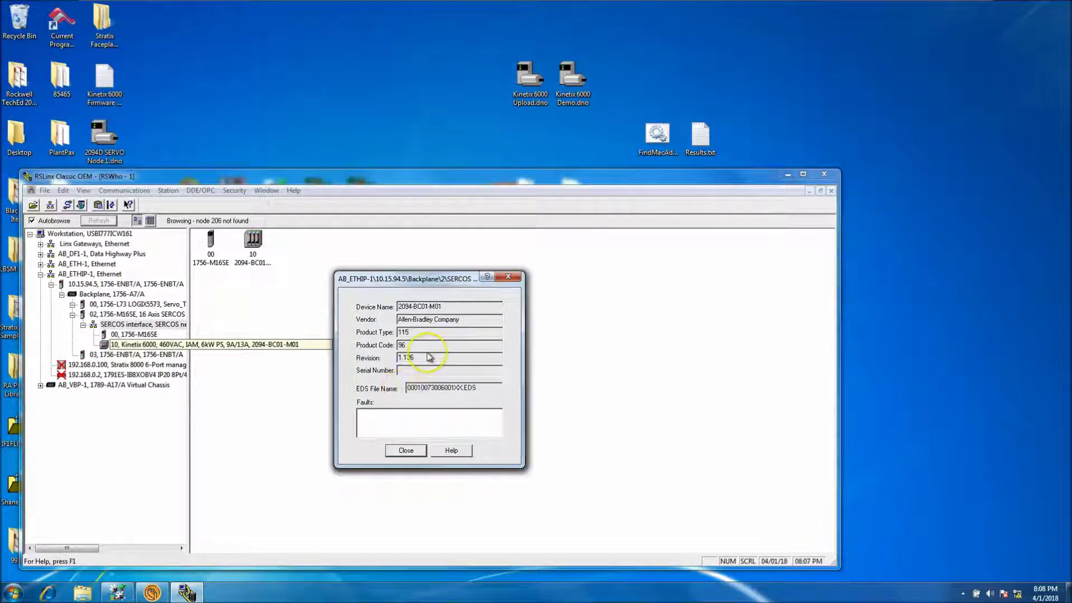
{"action": "double_click", "coordinate": [405, 358]}
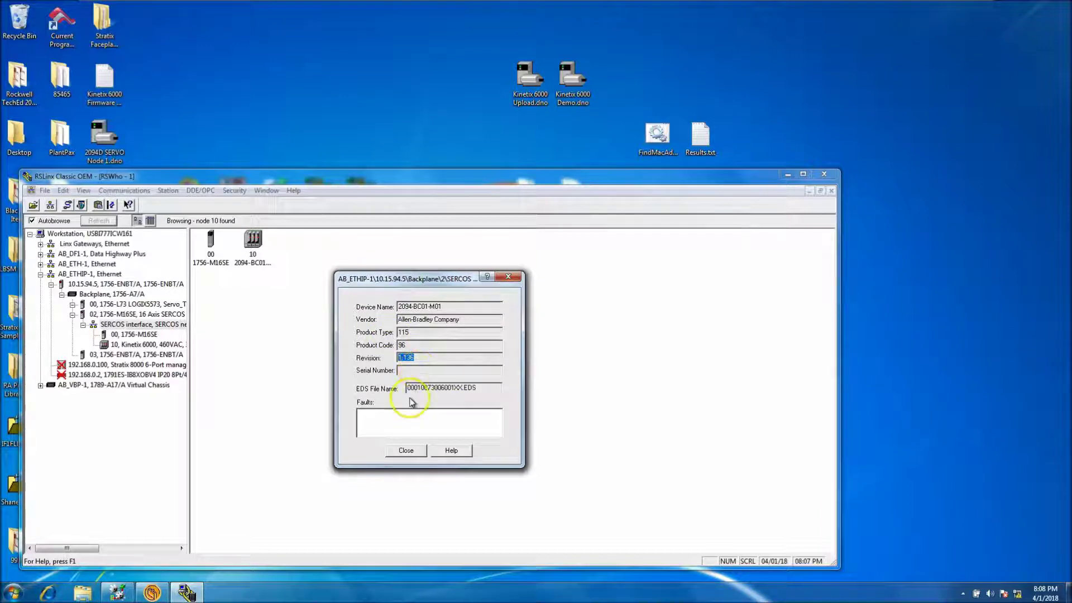
{"action": "left_click", "coordinate": [405, 450]}
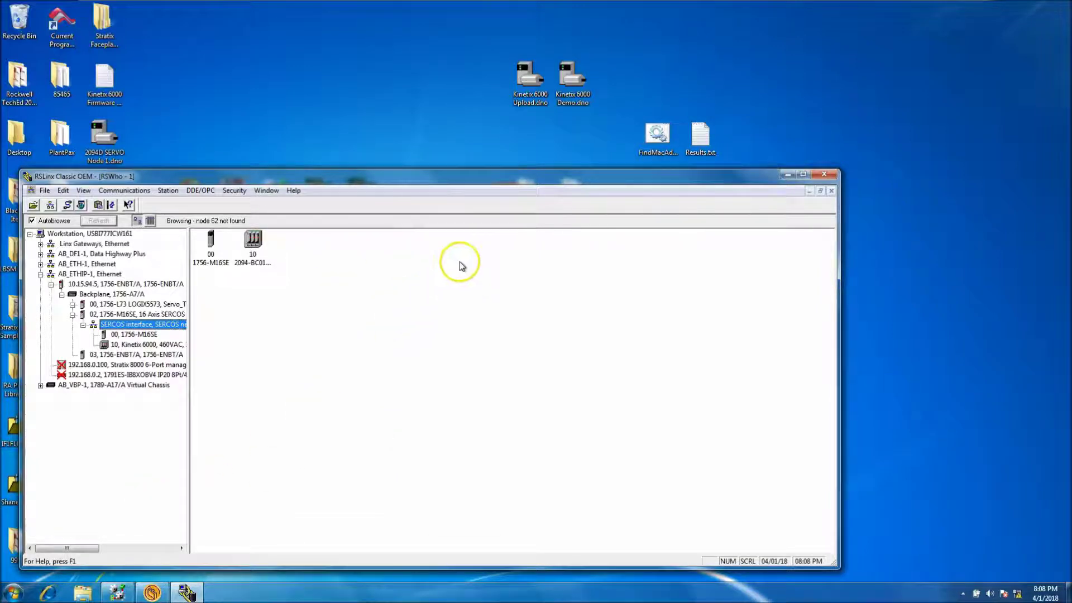
{"action": "mouse_move", "coordinate": [442, 180]}
{"action": "left_mouse_down"}
{"action": "mouse_move", "coordinate": [484, 169]}
{"action": "mouse_move", "coordinate": [453, 177]}
{"action": "left_mouse_up"}
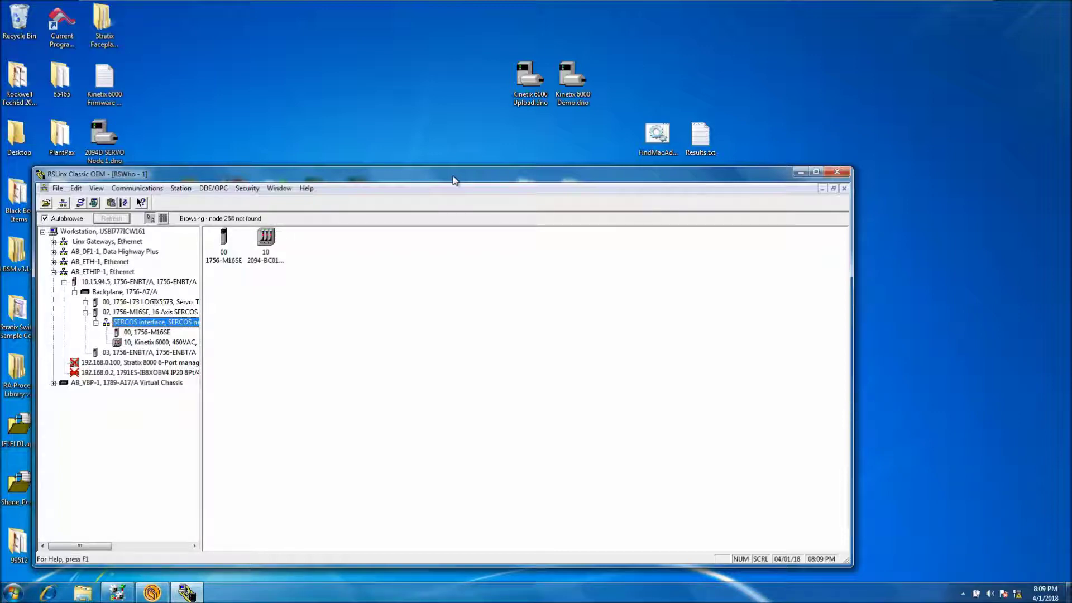
{"action": "left_click", "coordinate": [266, 245]}
{"action": "right_click", "coordinate": [266, 244]}
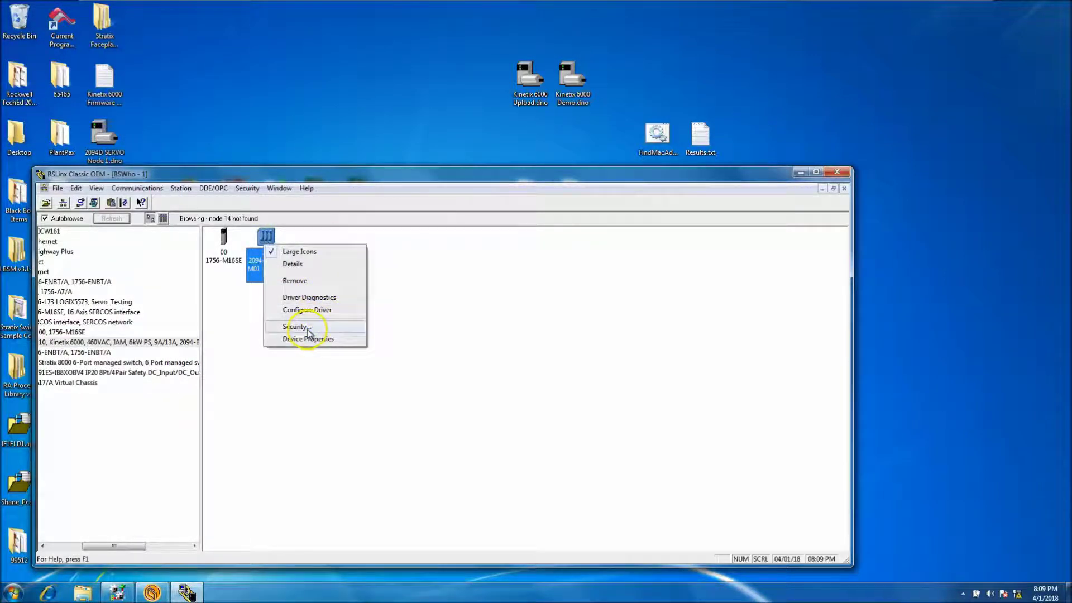
{"action": "left_click", "coordinate": [308, 328]}
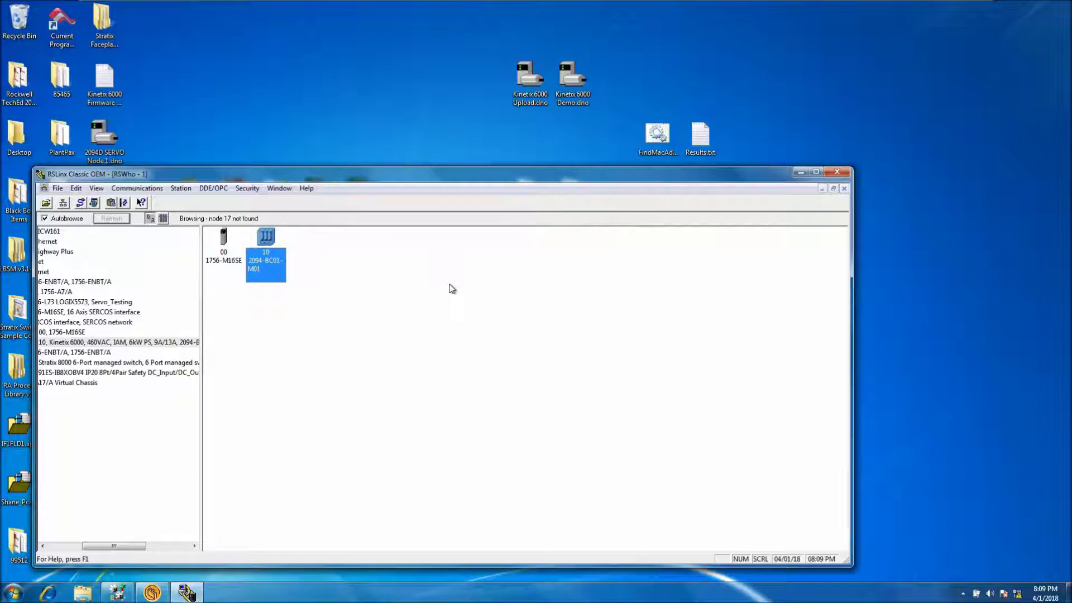
{"action": "left_click", "coordinate": [407, 289]}
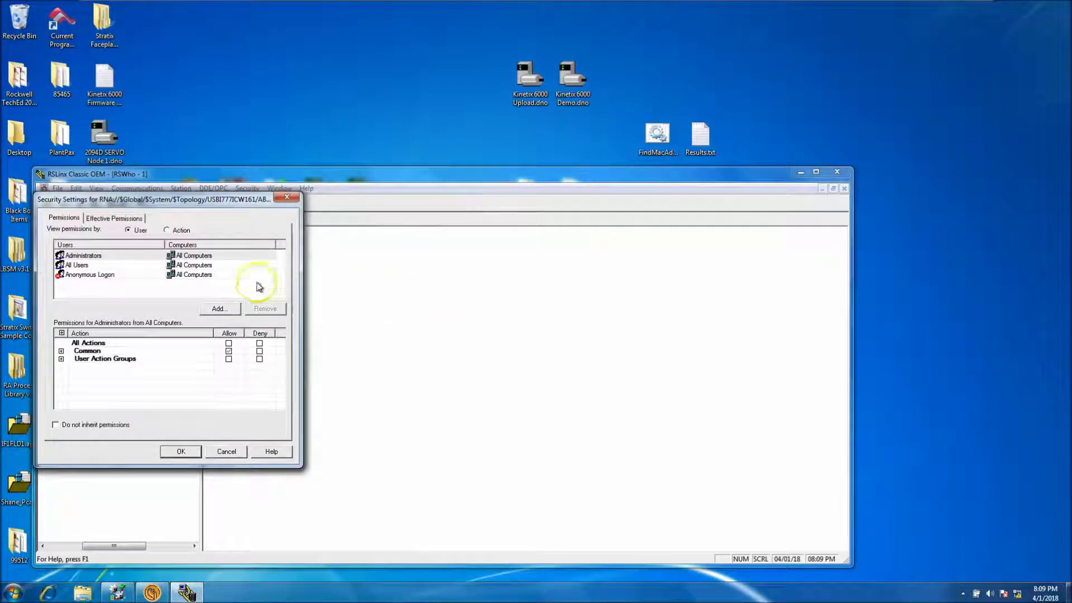
{"action": "left_click", "coordinate": [288, 198]}
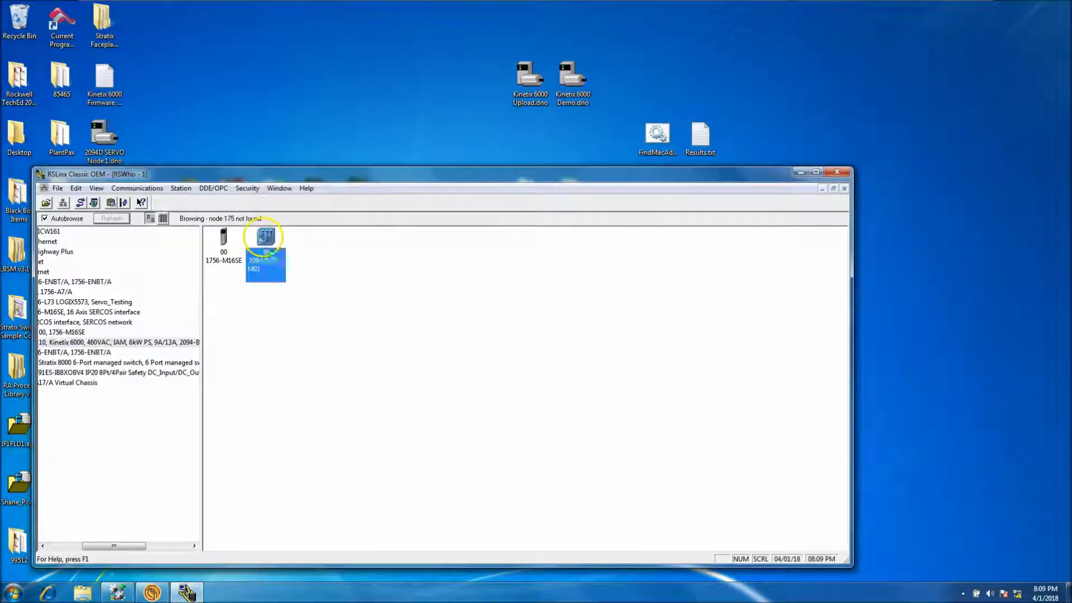
{"action": "right_click", "coordinate": [266, 243]}
{"action": "left_click", "coordinate": [310, 330]}
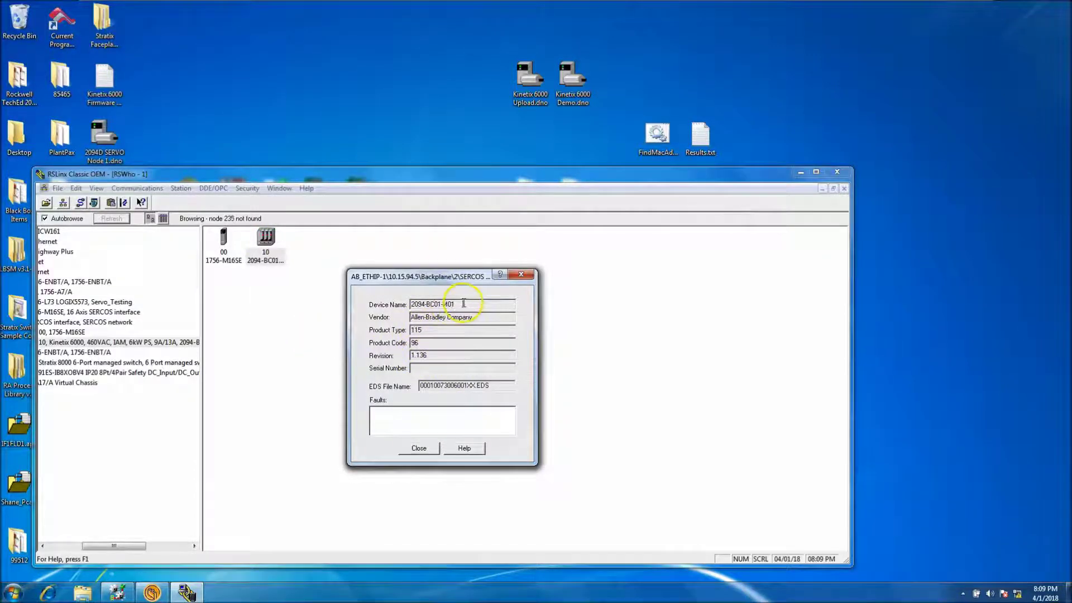
{"action": "double_click", "coordinate": [436, 303]}
{"action": "double_click", "coordinate": [430, 355]}
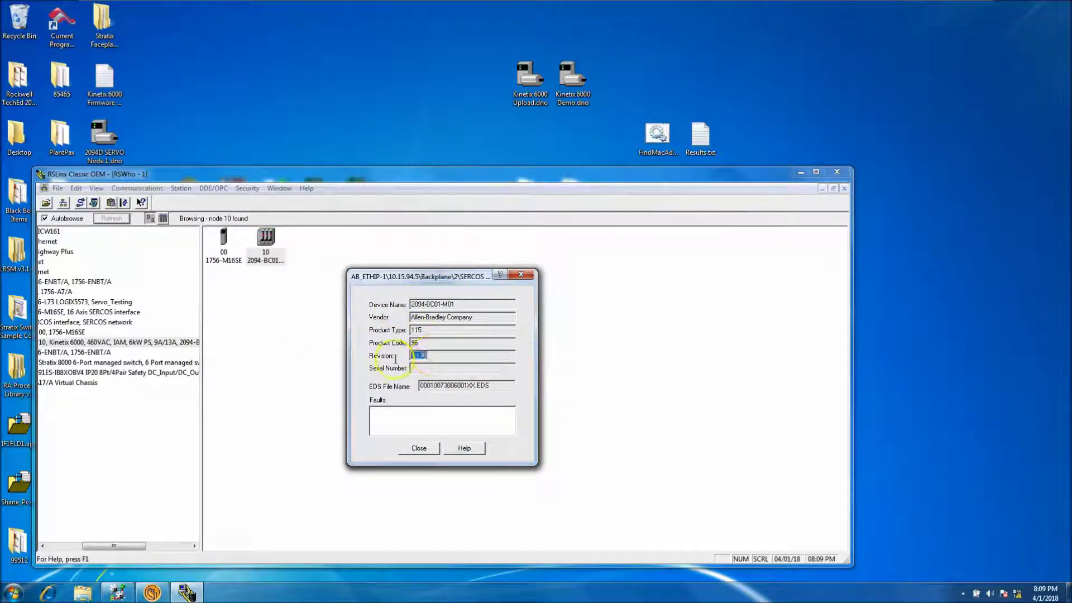
{"action": "left_click", "coordinate": [418, 448]}
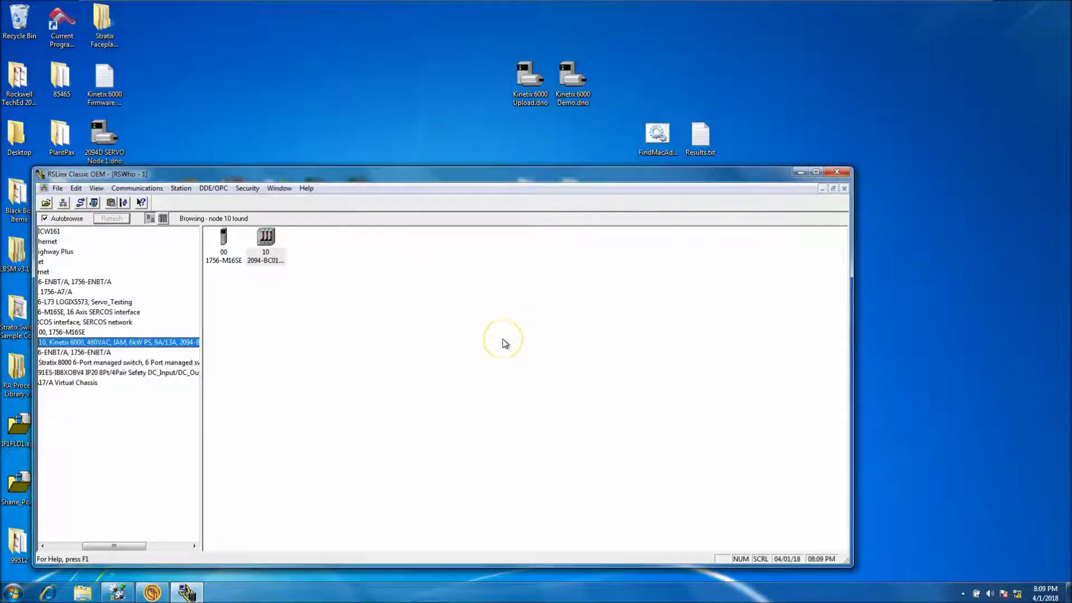